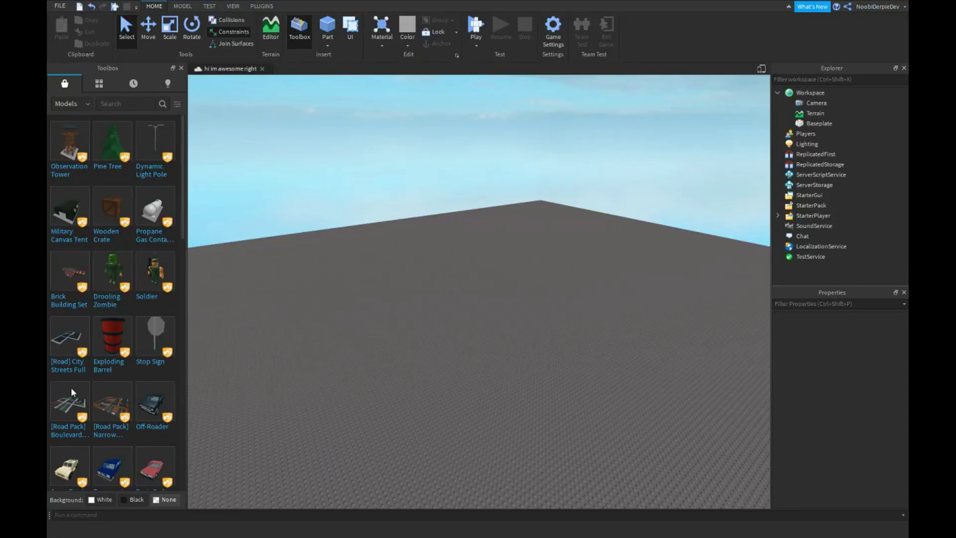
Step: Insert a new Script under Workspace and rename it Cape
right_drag(366, 239, 418, 225)
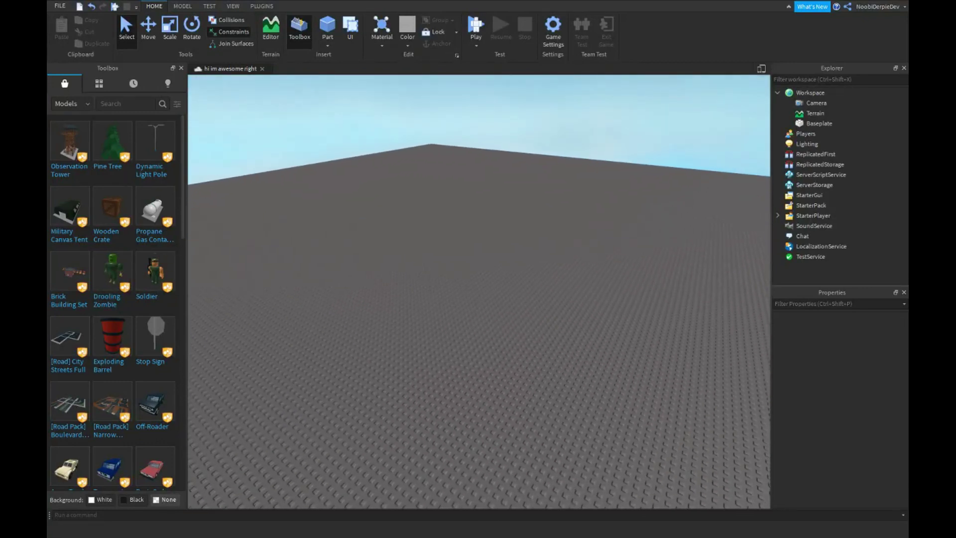
click(809, 93)
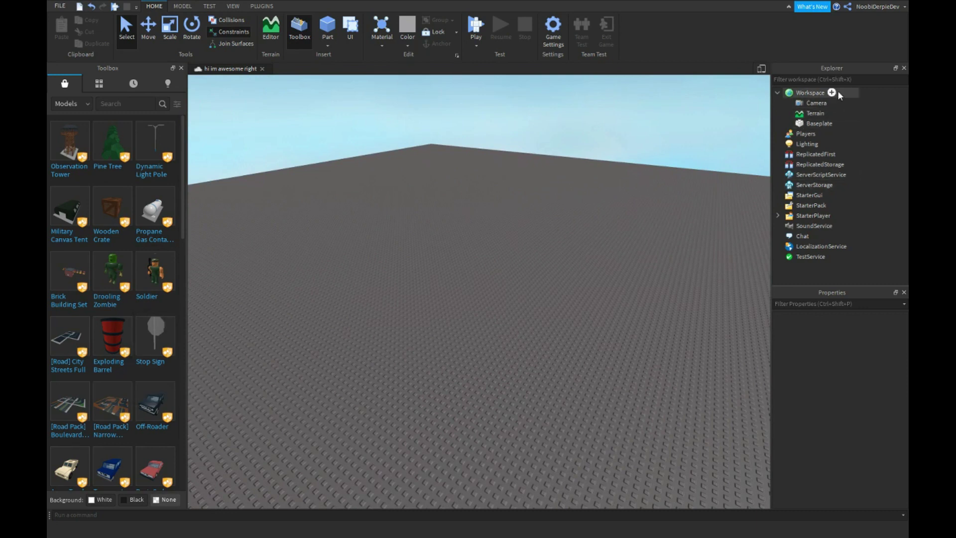
click(840, 92)
click(799, 153)
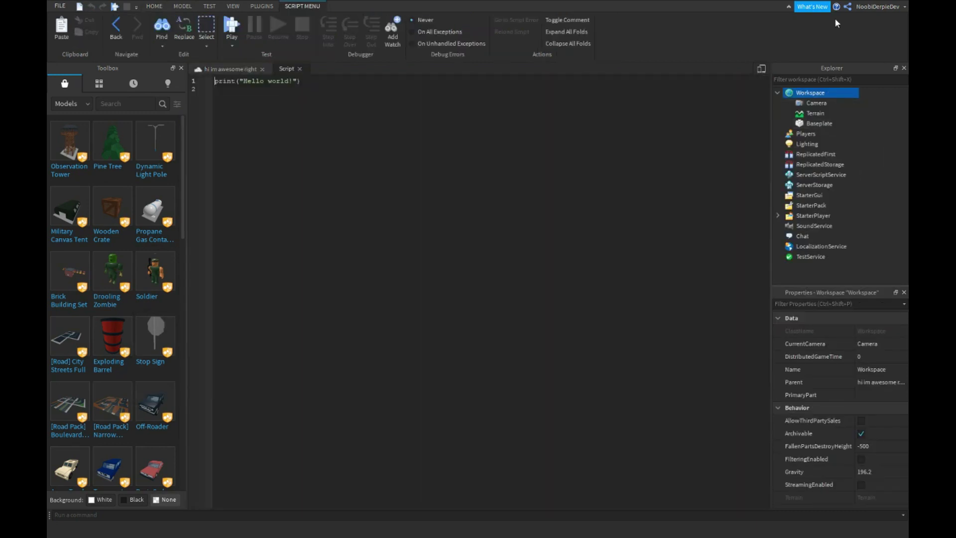
text(Cape)
key(Return)
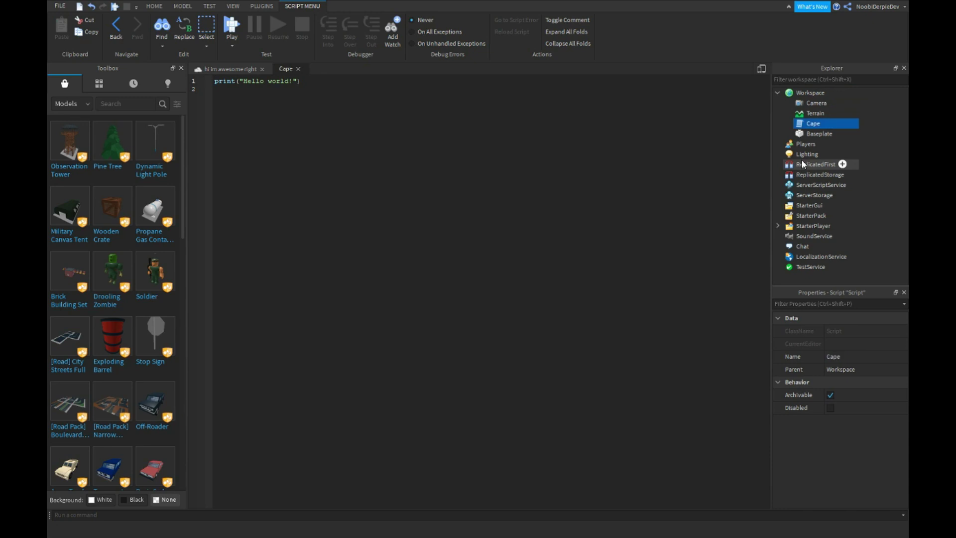
Step: Replace the Hello world code with PlayerAdded and CharacterAdded handlers that wait for a Humanoid
key(ctrl+a)
text(game.P)
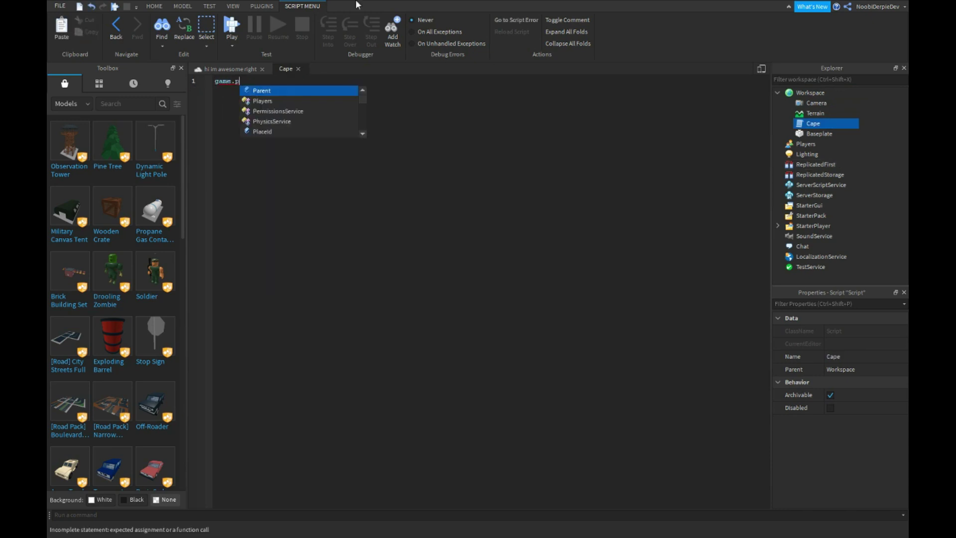
text(layers.playerAdded:C)
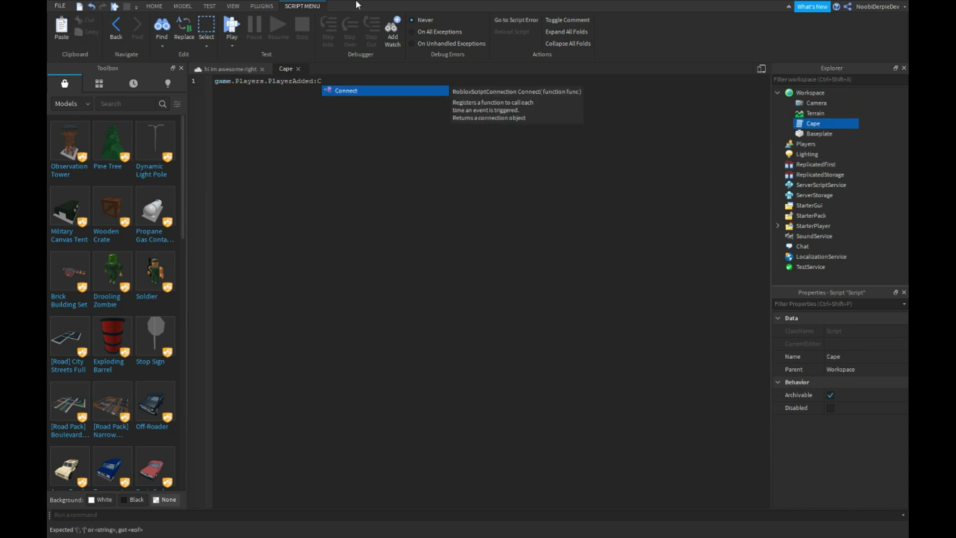
text(onnect(function(player))
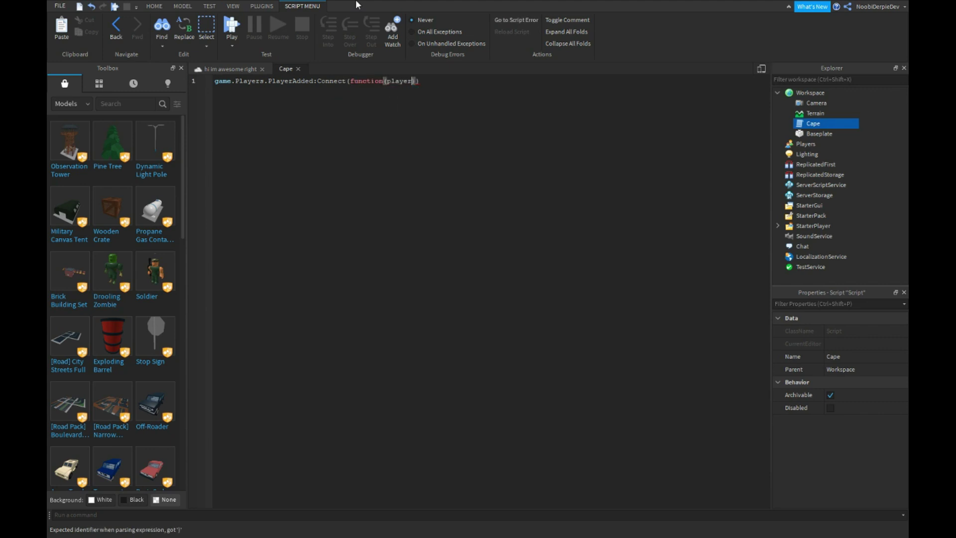
key(Return)
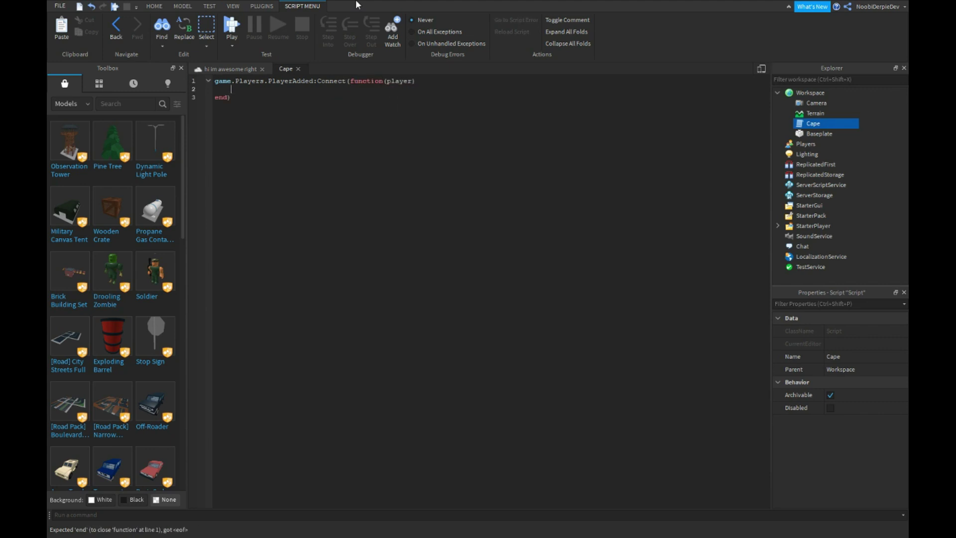
text(player.Character)
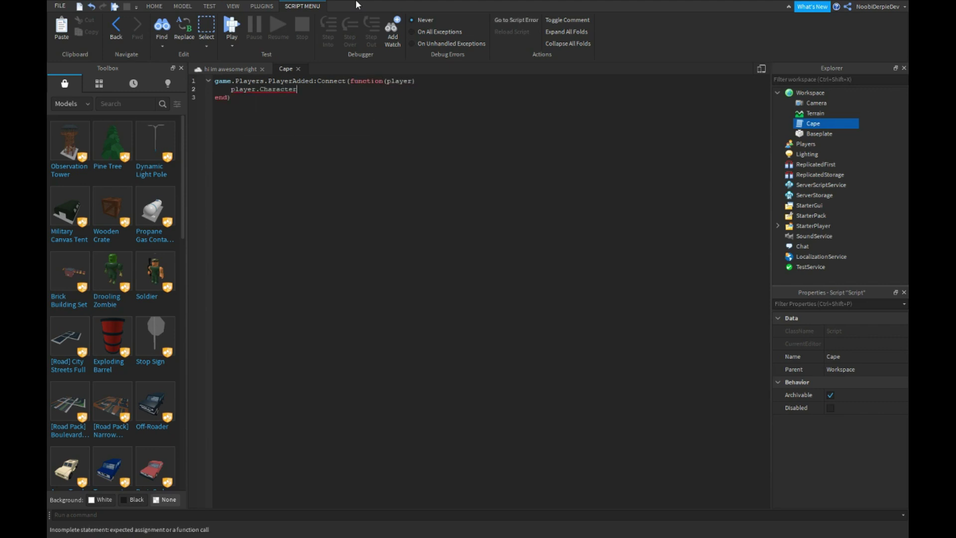
text(Added:Connecrt)
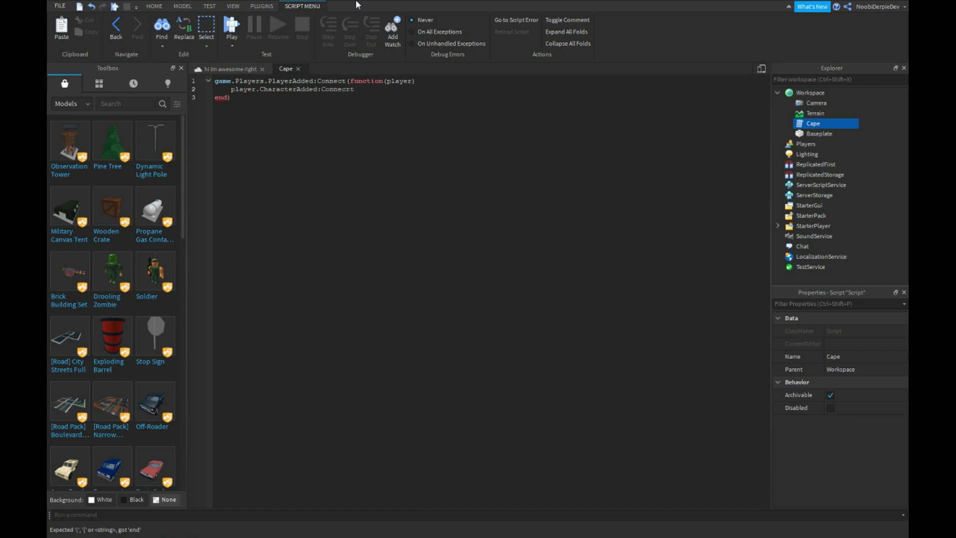
text((Fun)
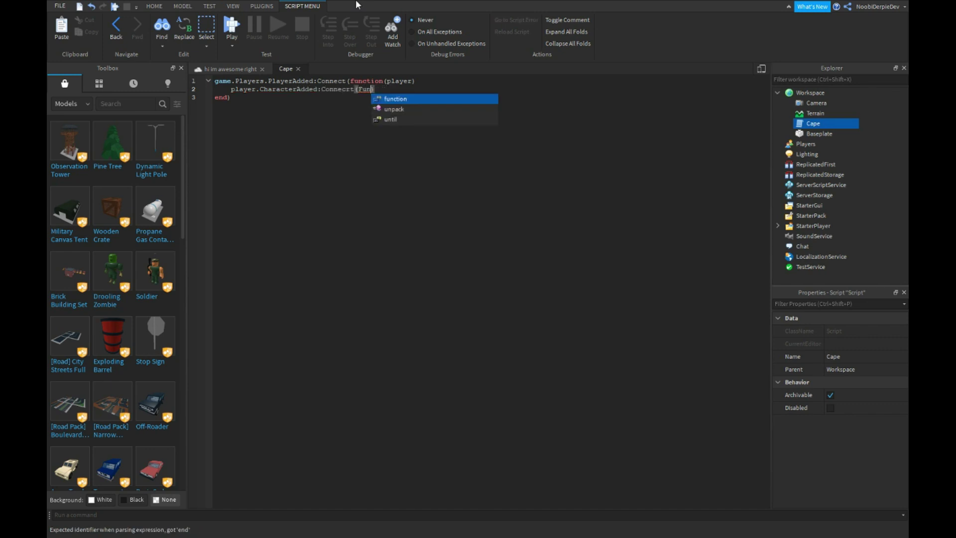
text(ction(char)
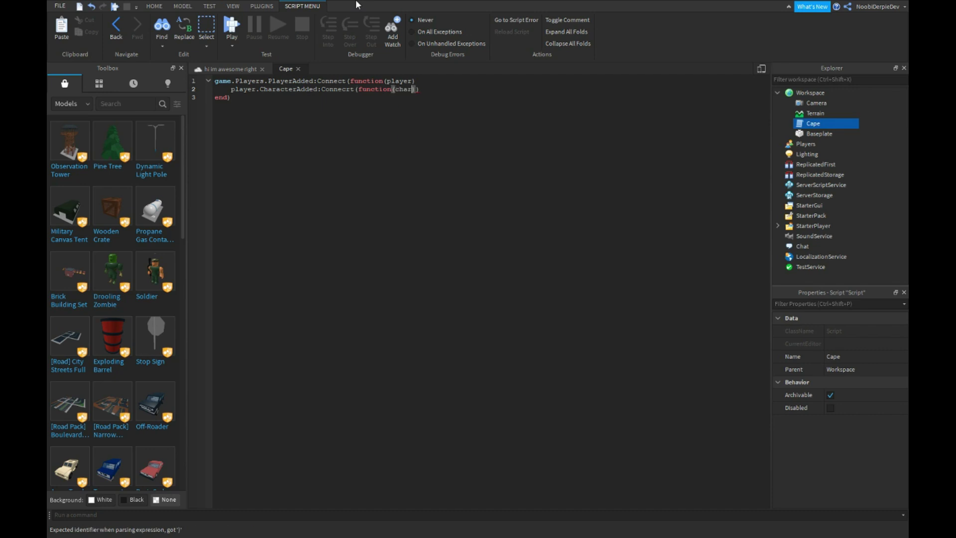
key(BackSpace)
text(r)
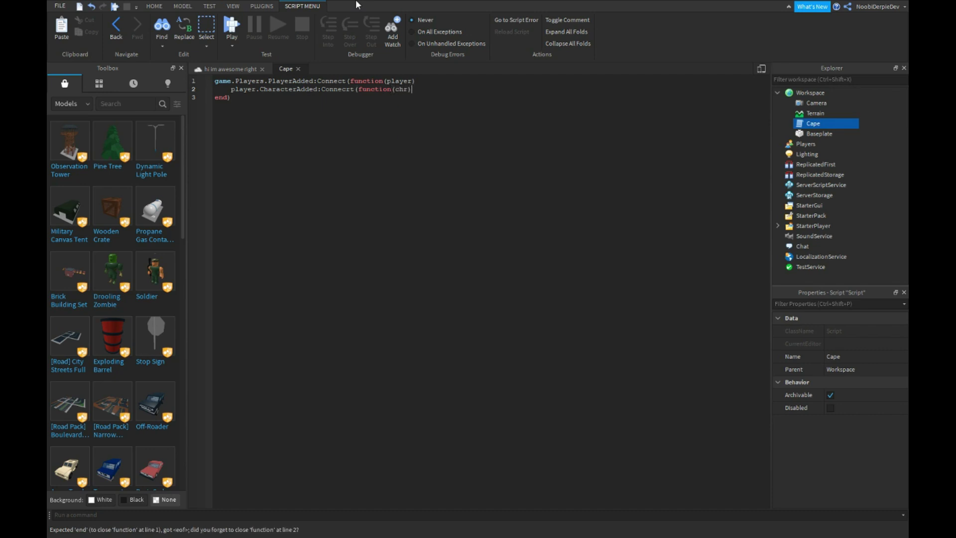
key(Return)
text(re)
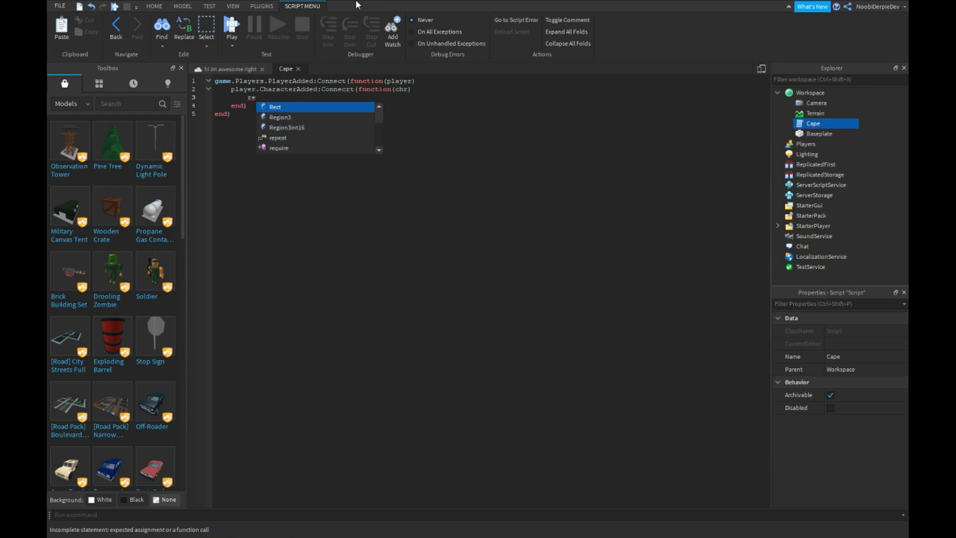
text(peat wait() untiol)
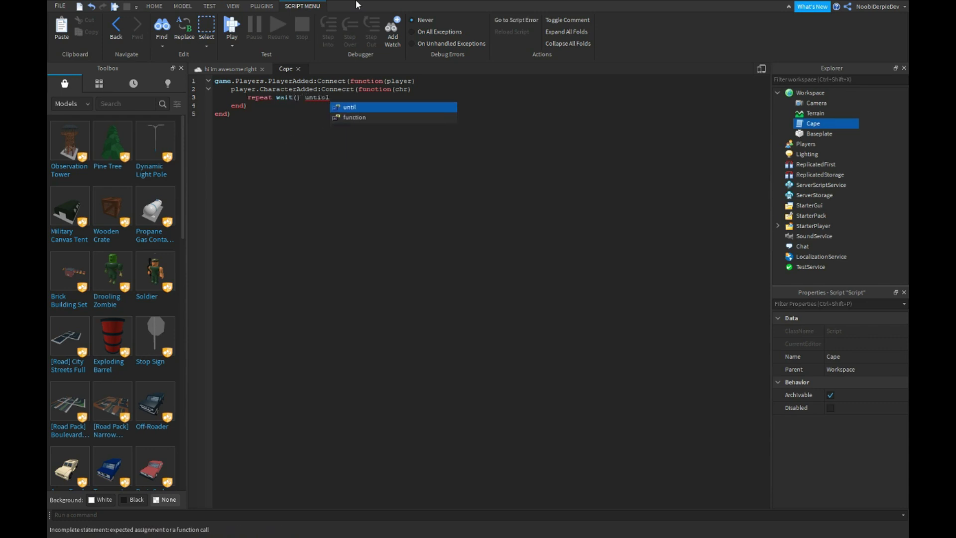
key(BackSpace)
key(BackSpace)
text(l player and play)
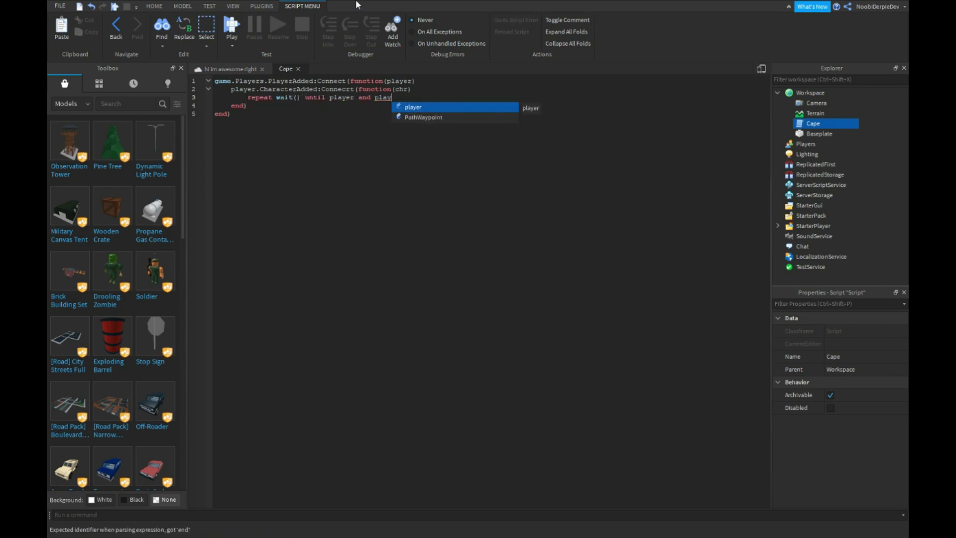
text(er.)
text(araxctedr)
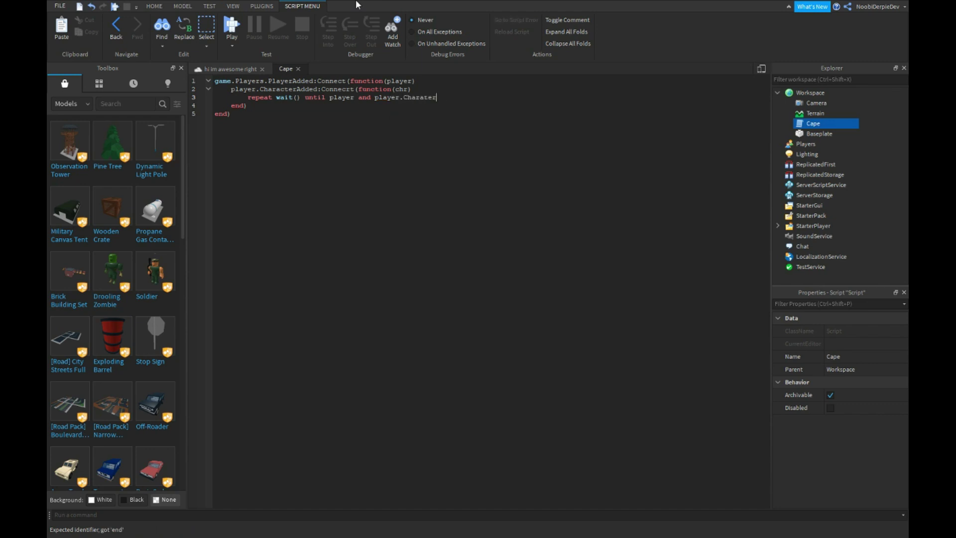
text(harac)
text(r and )
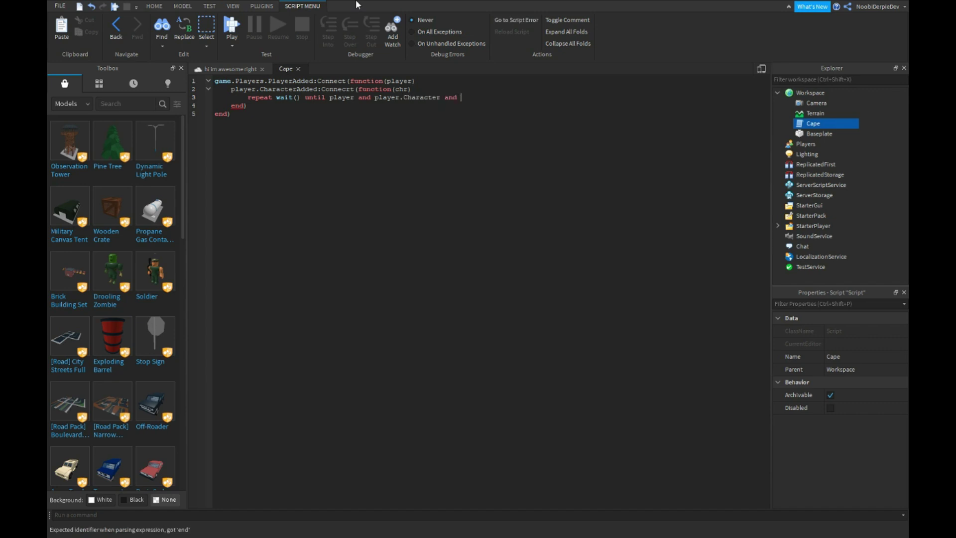
text(player.Character:)
text(FindFirstChild)
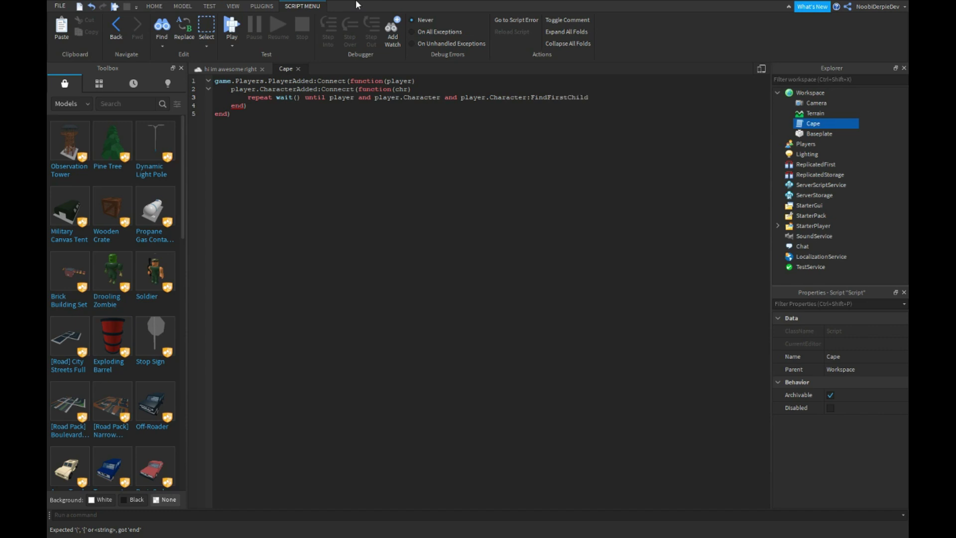
text(("Humanoid"))
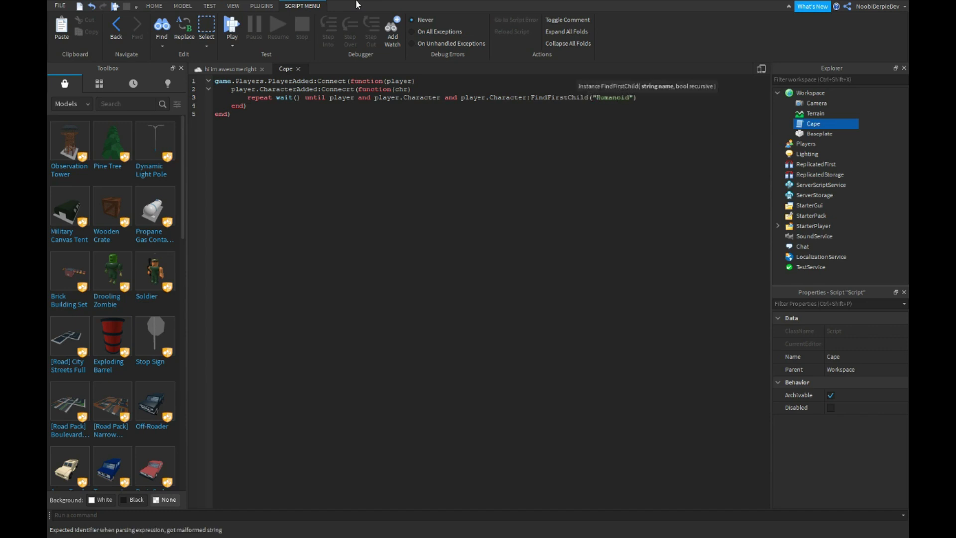
Step: Set torso to the character's Torso, with an else branch falling back to UpperTorso
key(Return)
text(if player.C)
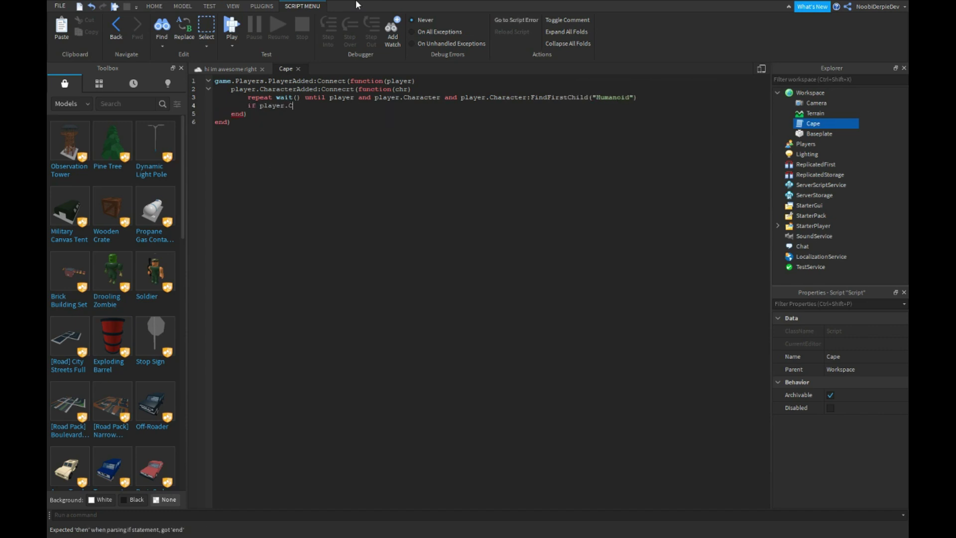
text(haracter:FindFirst)
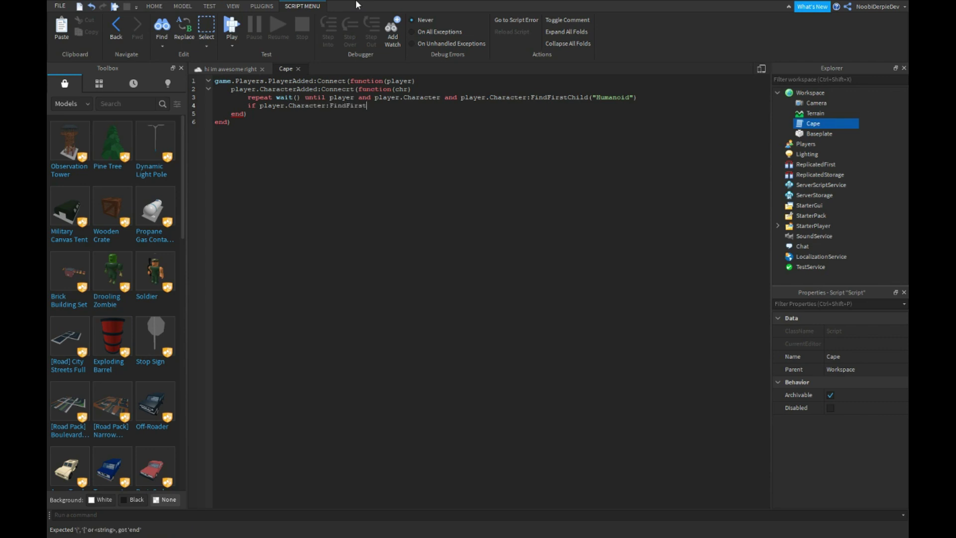
text(ld("Tors)
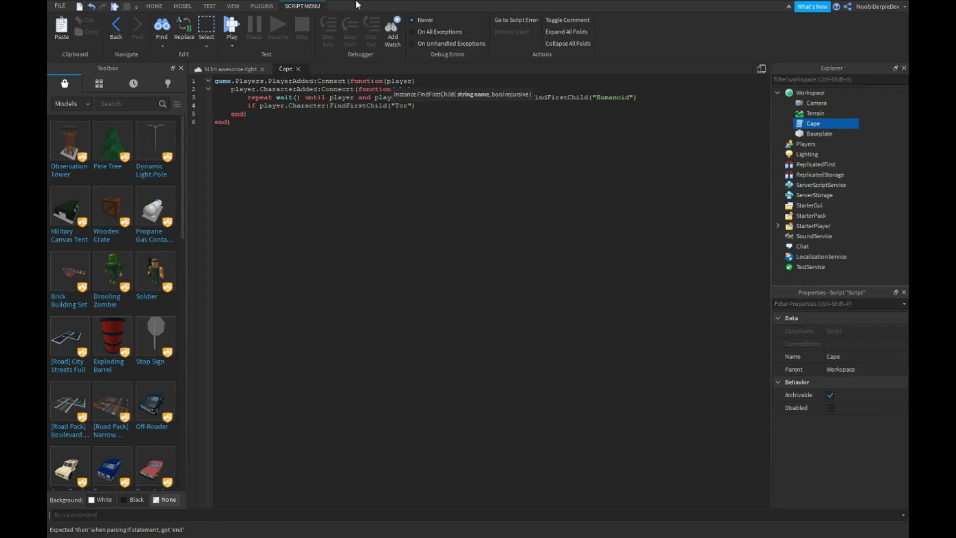
text(o") then)
key(Return)
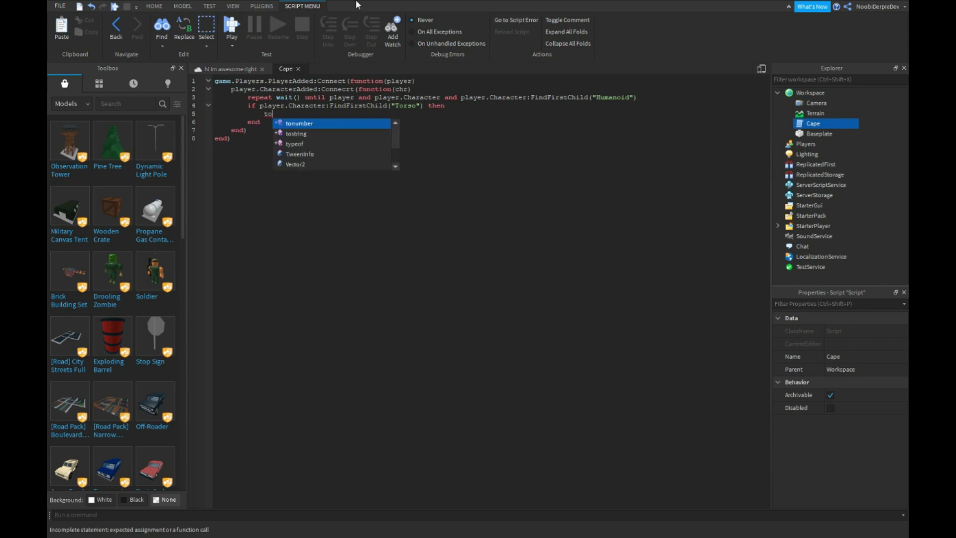
text(torso = pla)
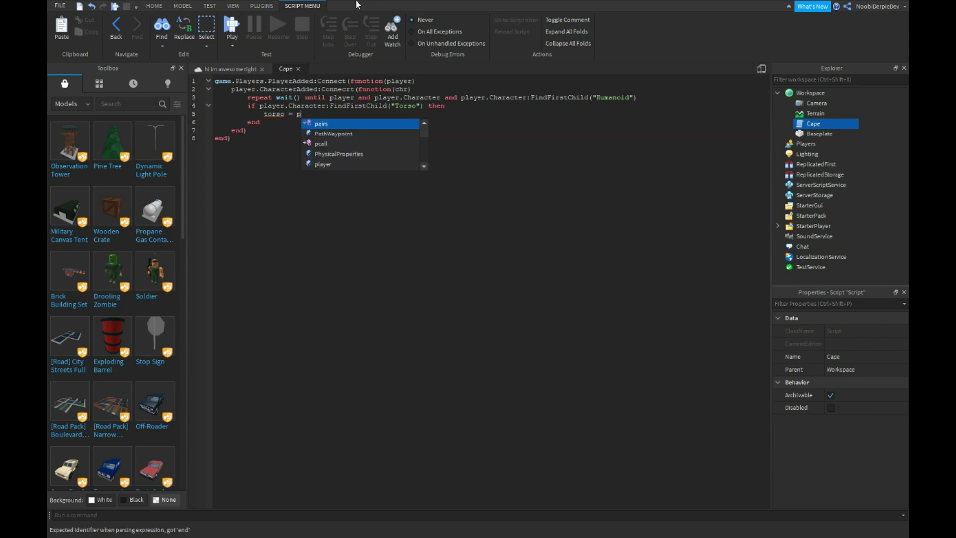
text(yer.Character.Tor)
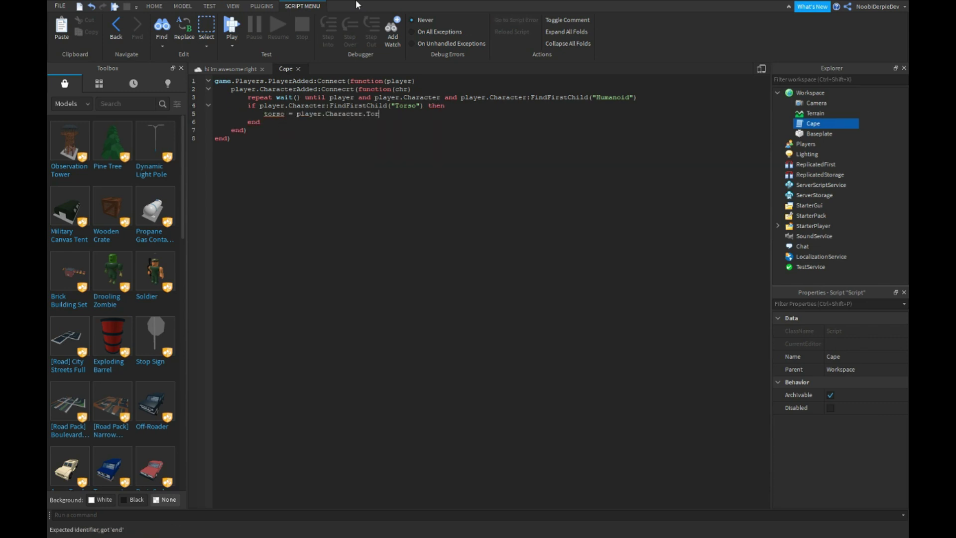
key(Return)
text(else)
key(Return)
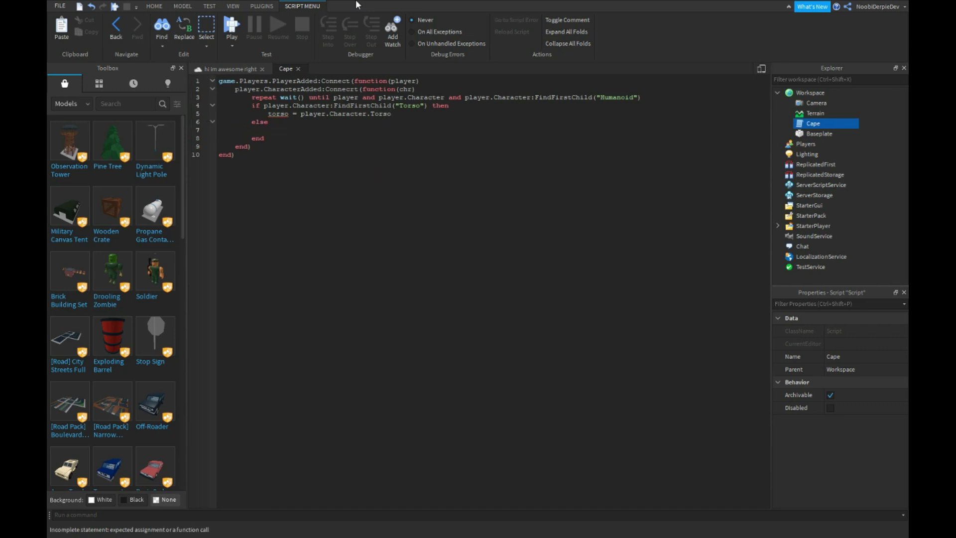
text(torso )
text(= player.)
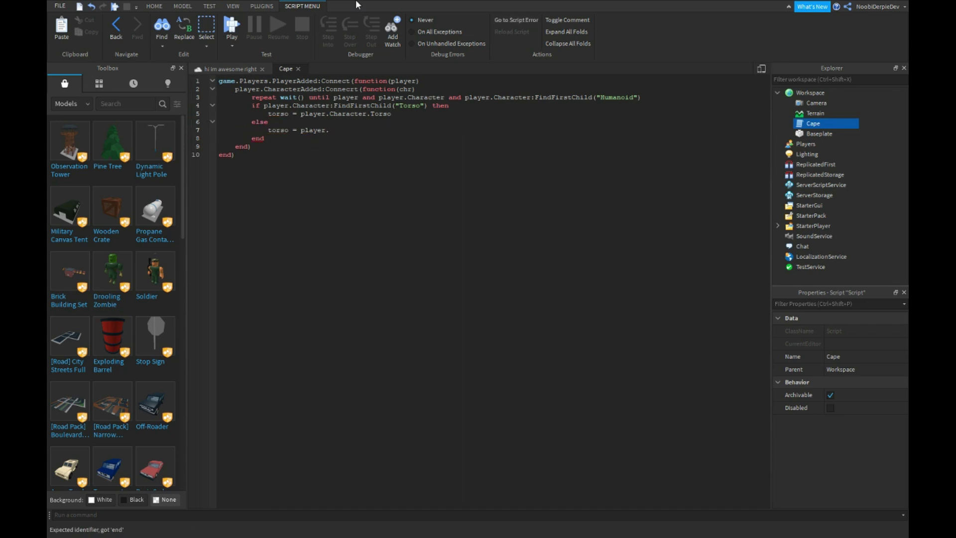
text(Character.UpperTorso)
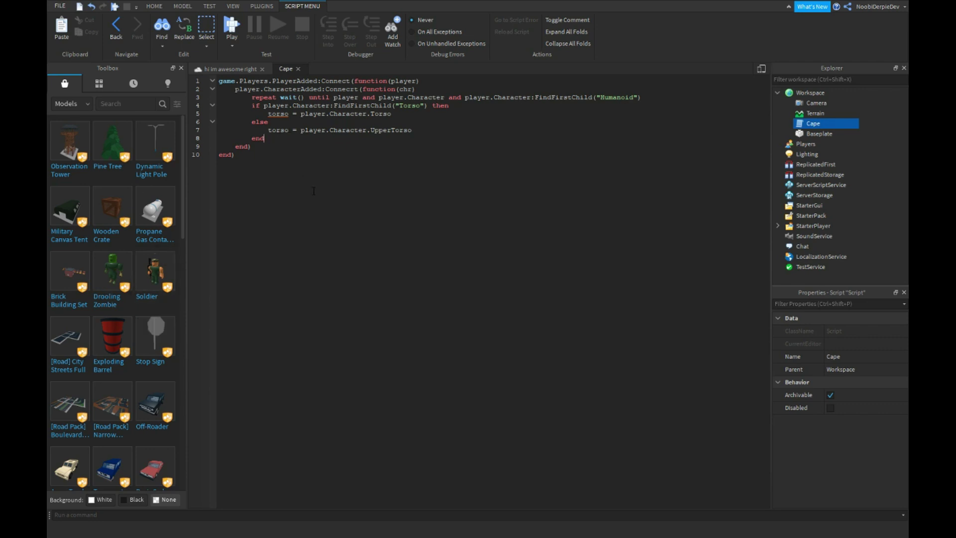
key(Return)
text(local p =)
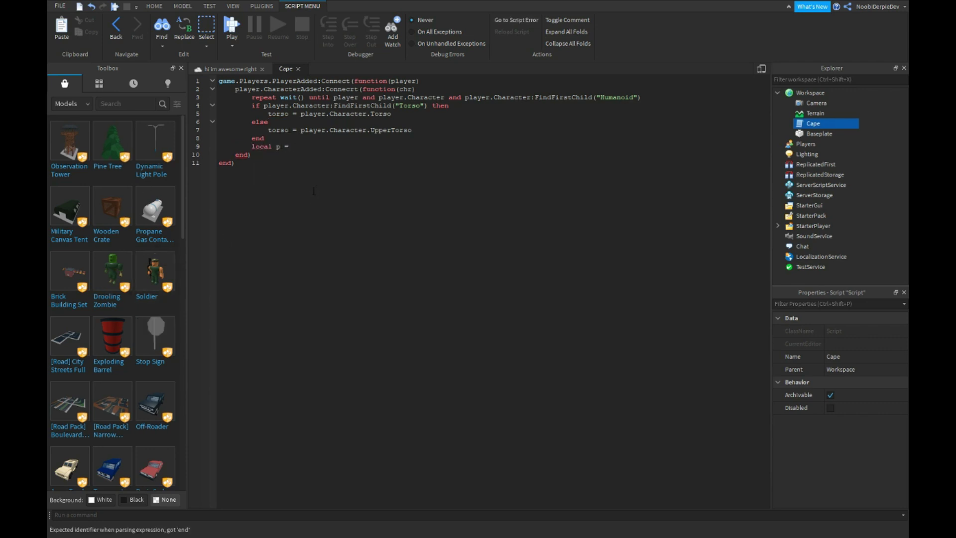
text( Instance.new("Part")
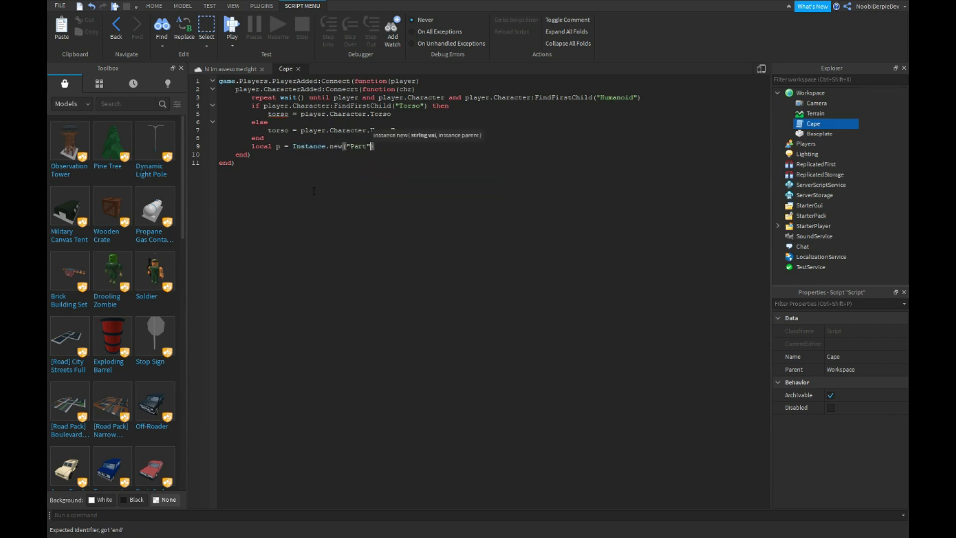
text(, torso)
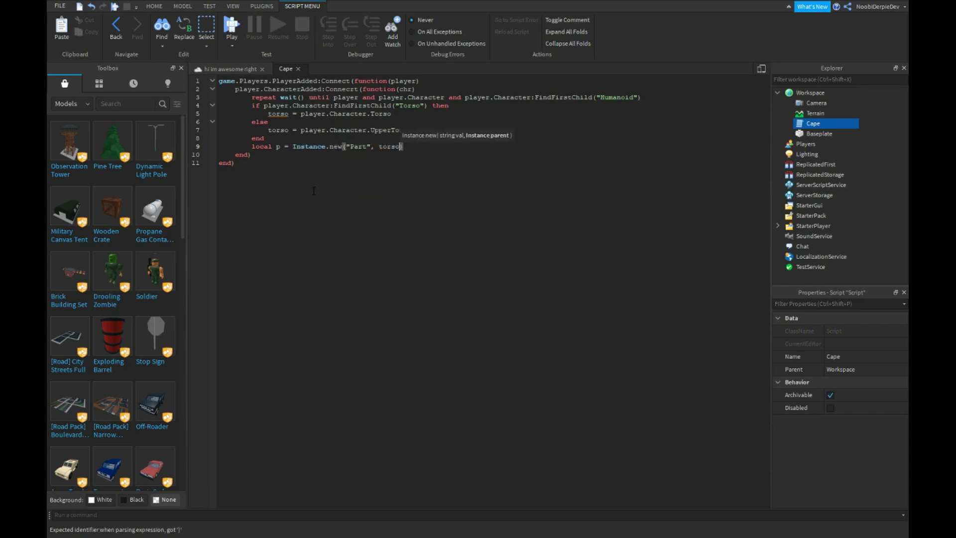
text(.Parent)
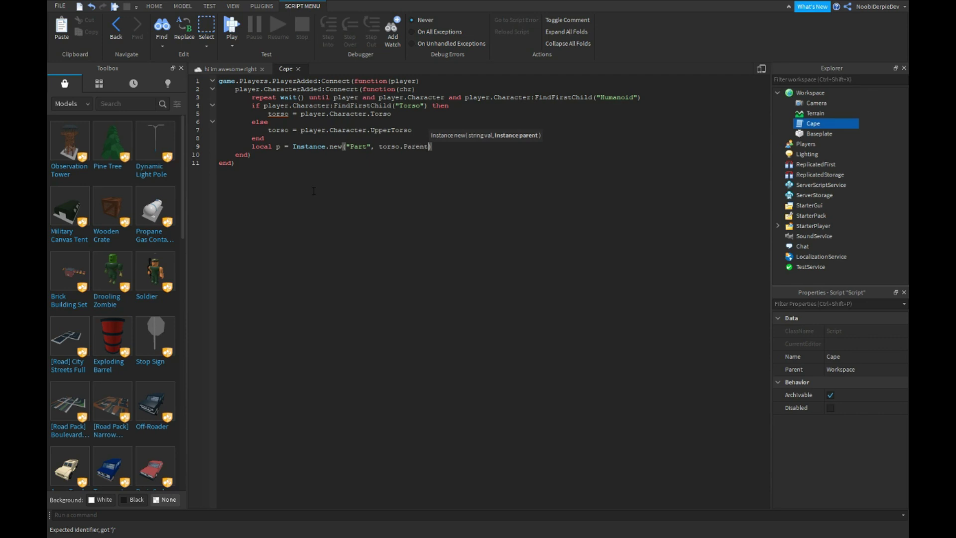
Step: Create part p named Cape, unanchored, non-colliding, with smooth top and bottom surfaces
key(Return)
text(p.Name = "Cape)
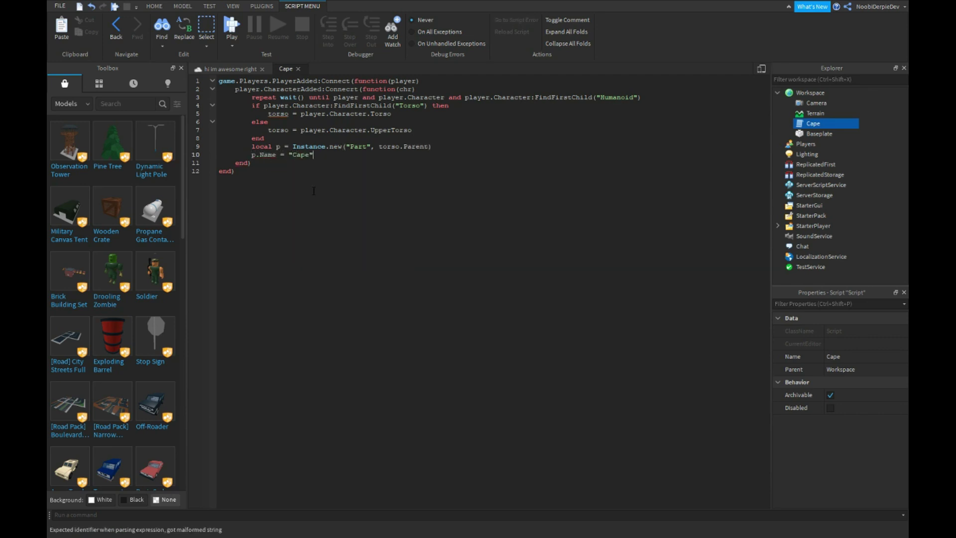
key(Return)
text(p.Anch)
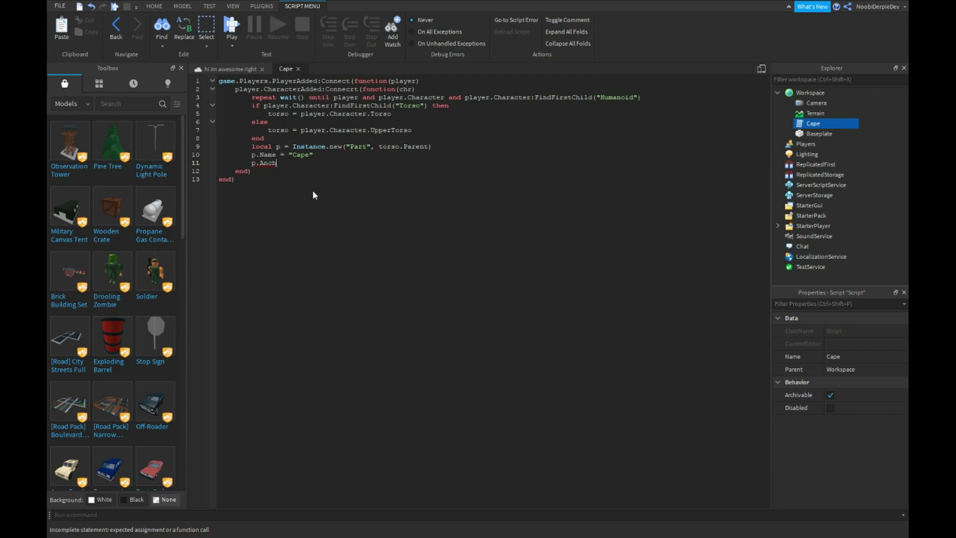
text(ored = false)
key(Return)
text(p.)
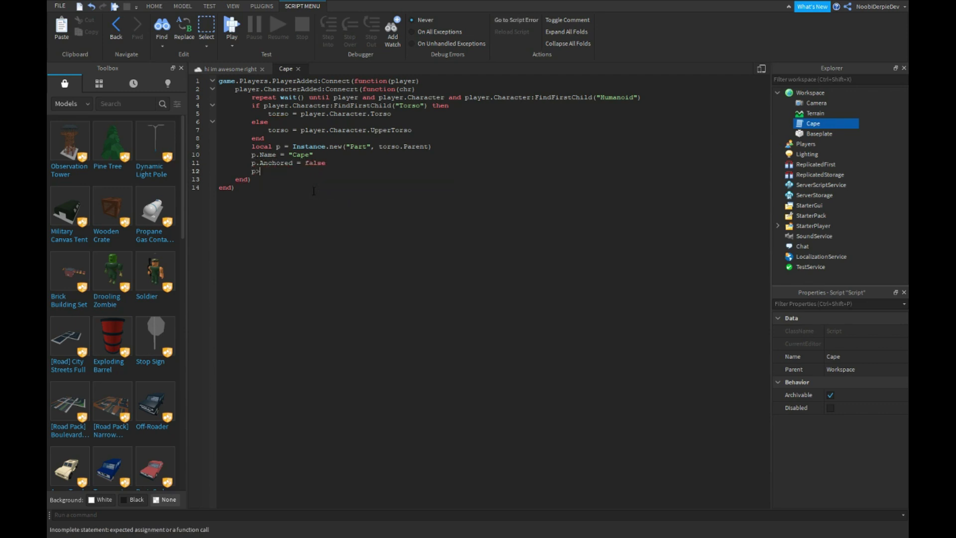
text(CanCollide = false)
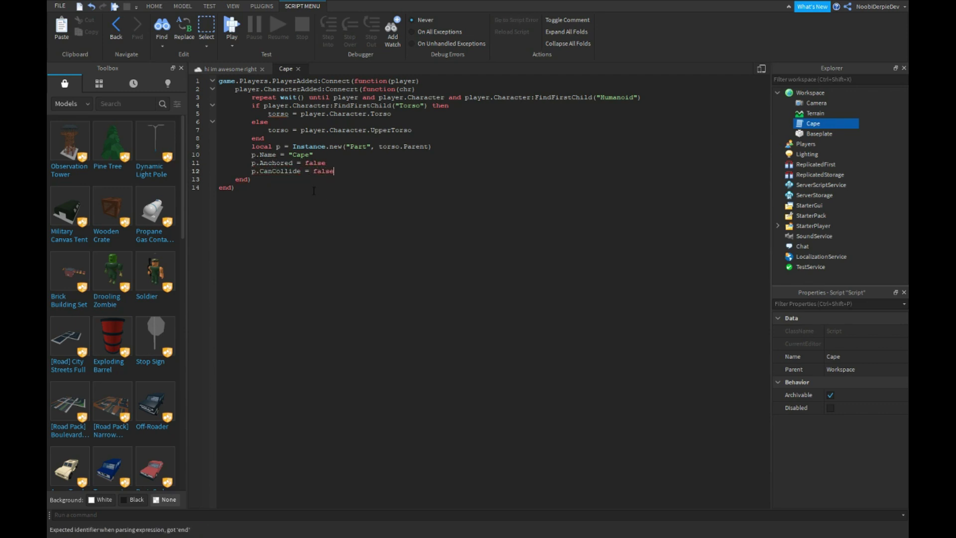
key(Return)
text(p.top)
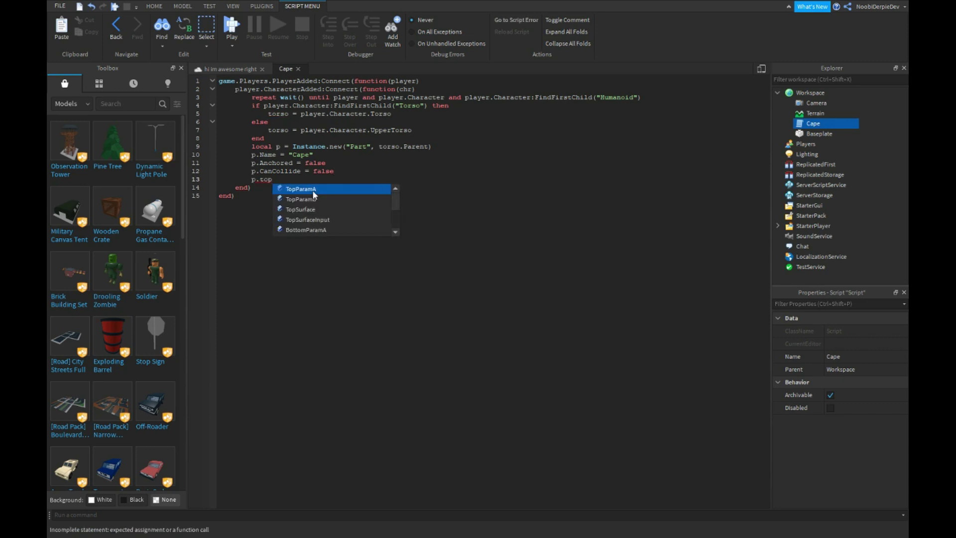
text(surface = 0)
key(Return)
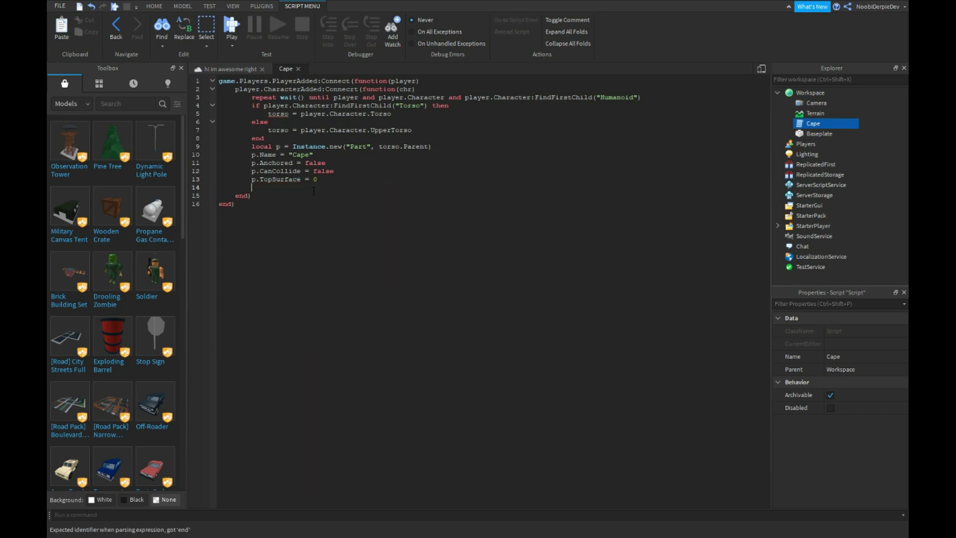
text(p.bottoms)
key(Tab)
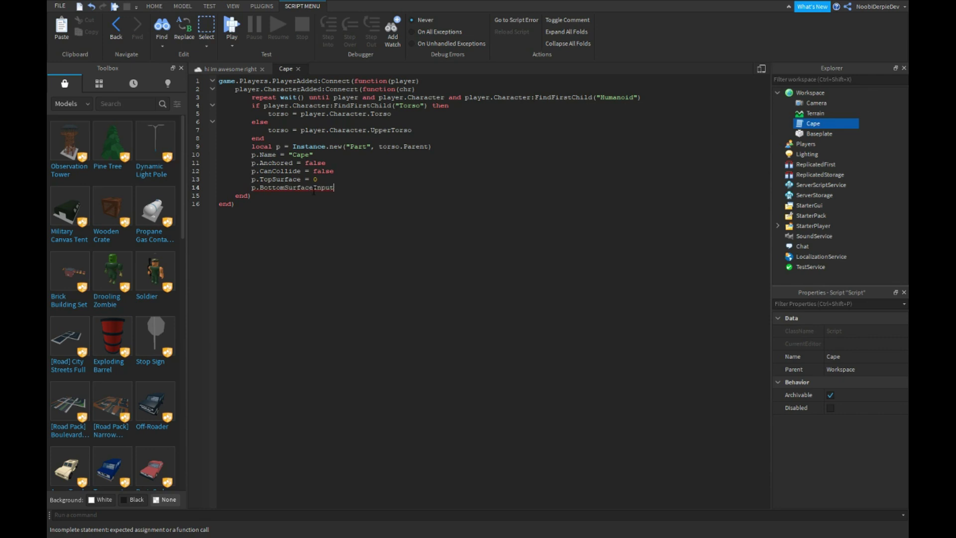
text(= 0)
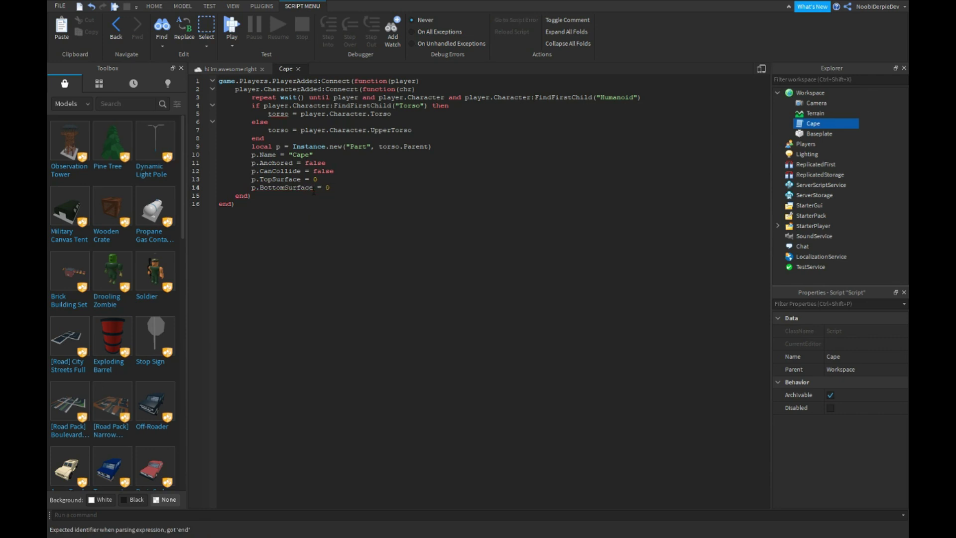
Step: Set the Cape part's BrickColor to Bright yellow
key(Return)
text(p.brick)
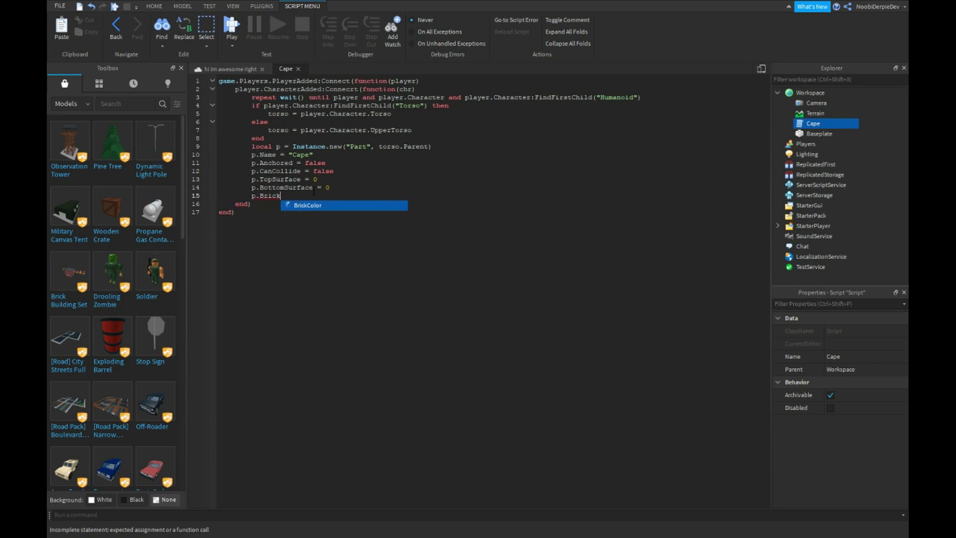
key(Tab)
text(= brick)
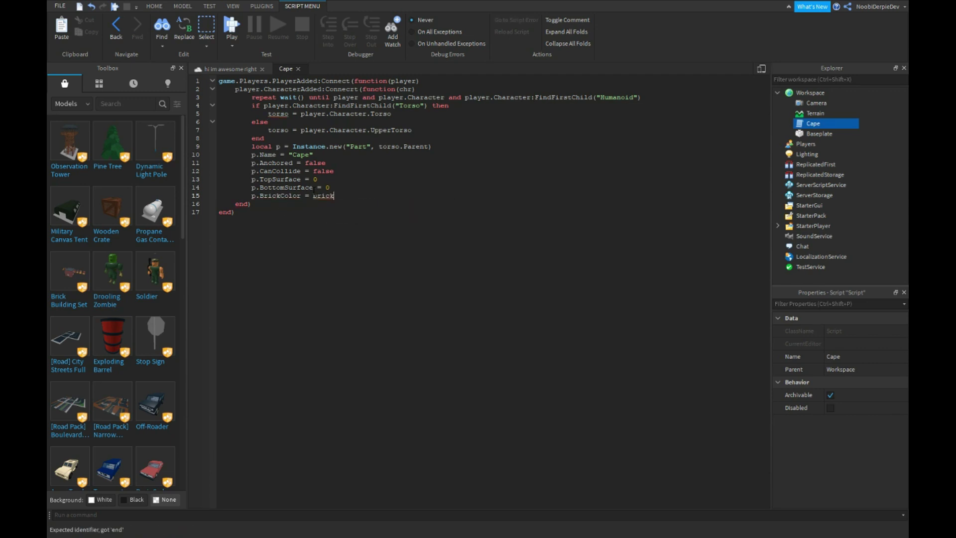
key(Tab)
text(.new(b)
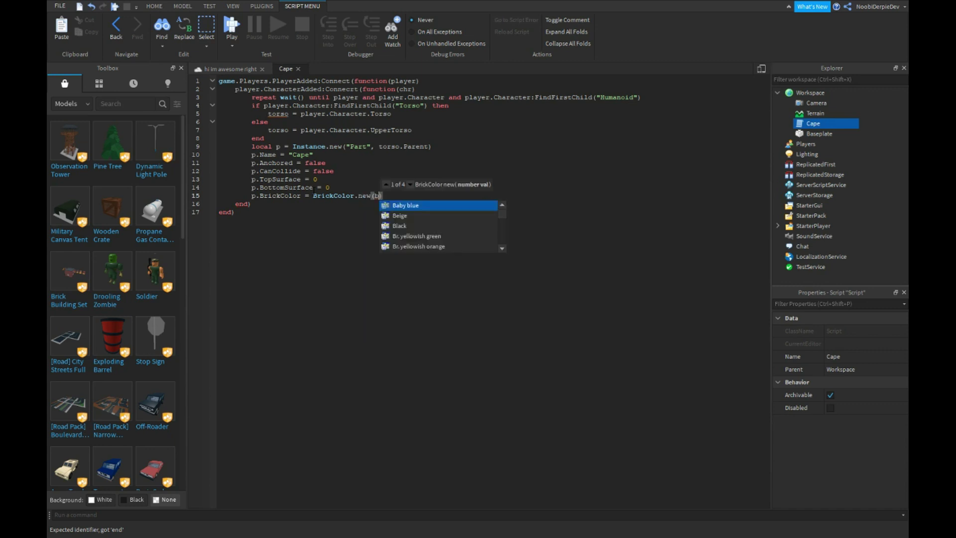
key(Down)
key(Down)
key(Down)
key(Down)
key(Down)
key(Down)
key(Down)
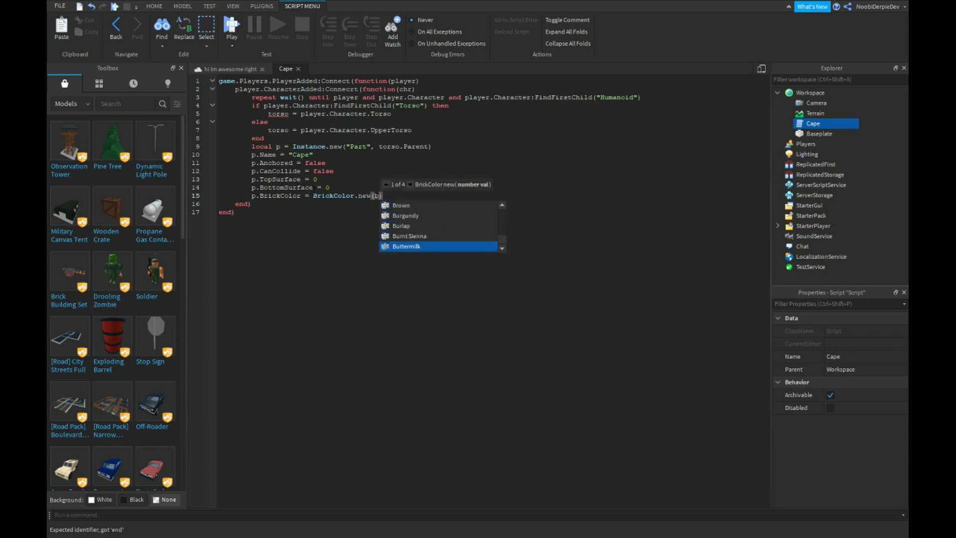
key(BackSpace)
text(r)
key(BackSpace)
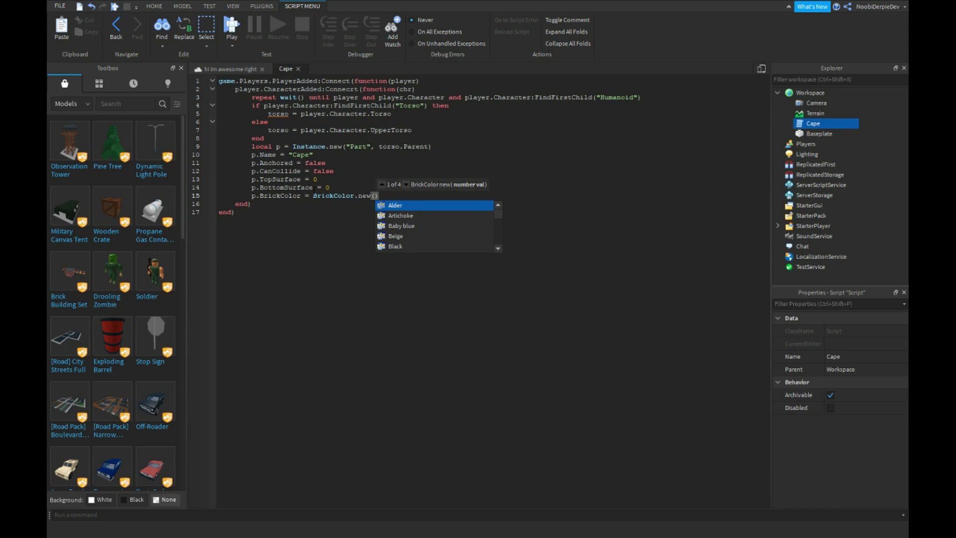
text(bright yel)
key(Return)
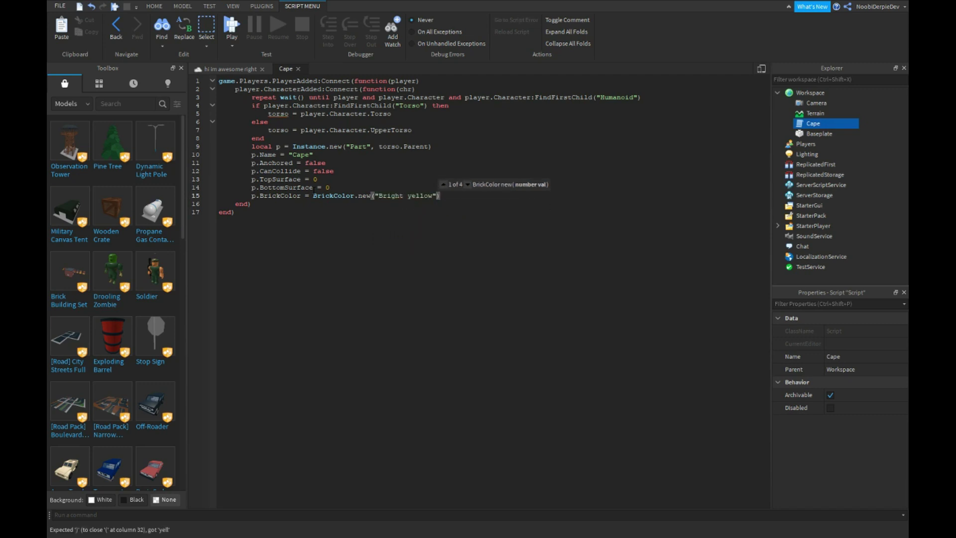
key(Return)
text(p.For)
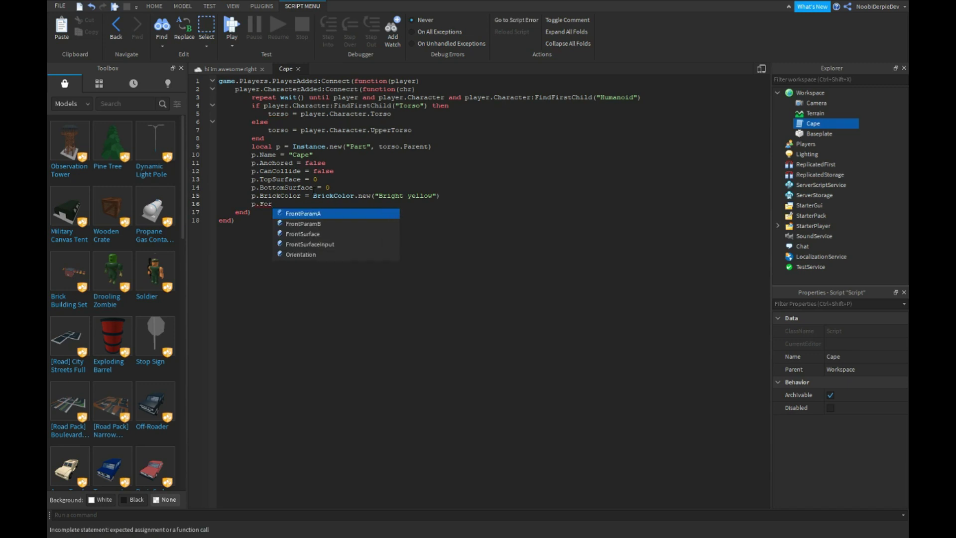
text(mFactor )
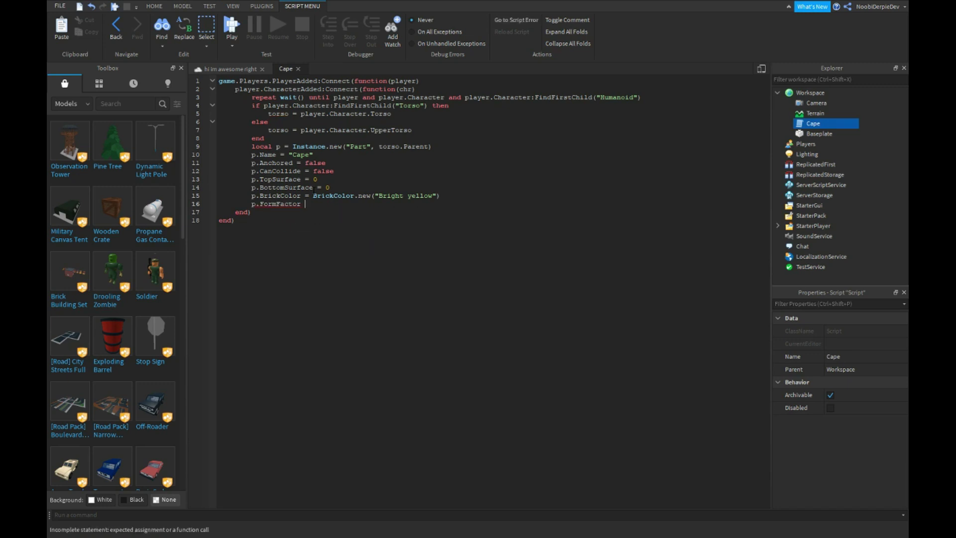
text(= "Custom")
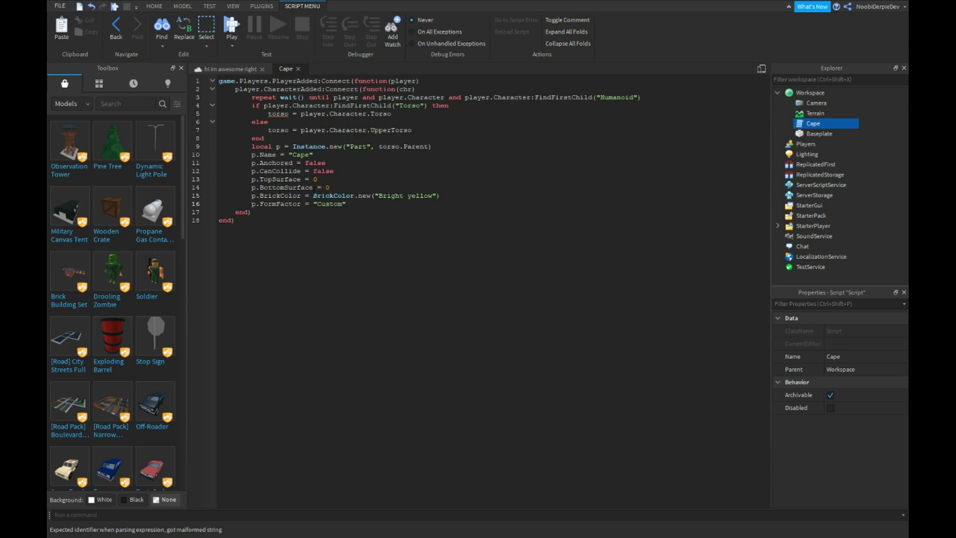
Step: Give the part a Custom form factor and size Vector3.new(0.2, 0.2, 0.2)
key(Return)
text(p.Size = v)
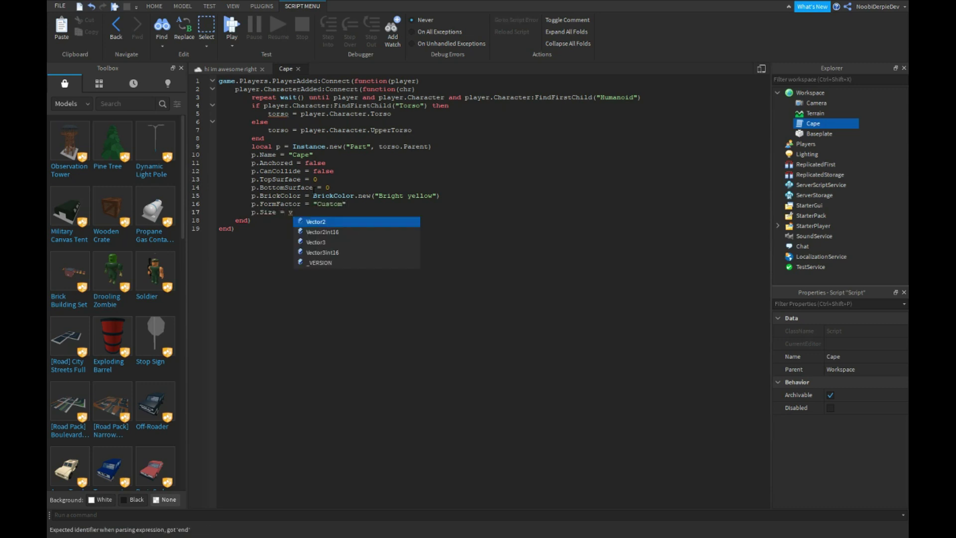
text(ec)
text(t)
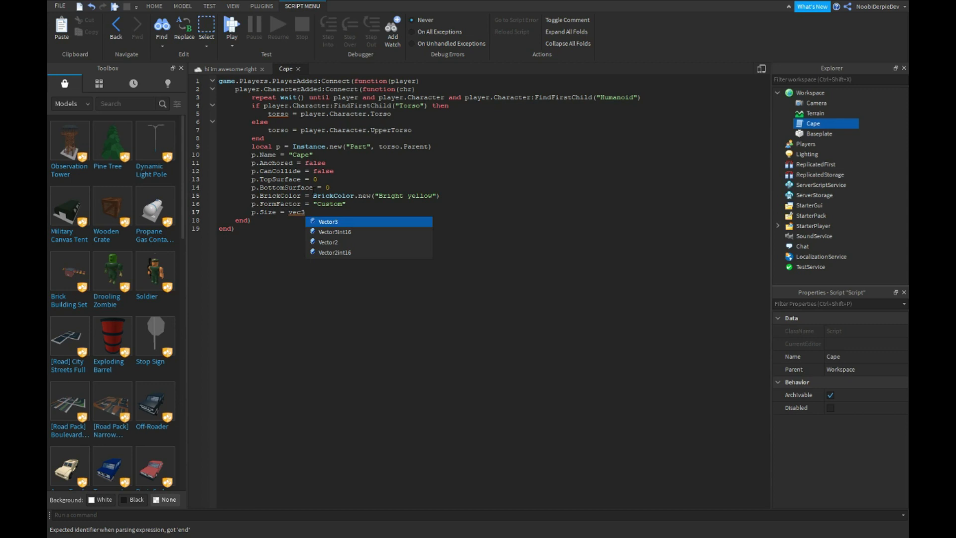
key(Tab)
text(.)
key(Tab)
text(()
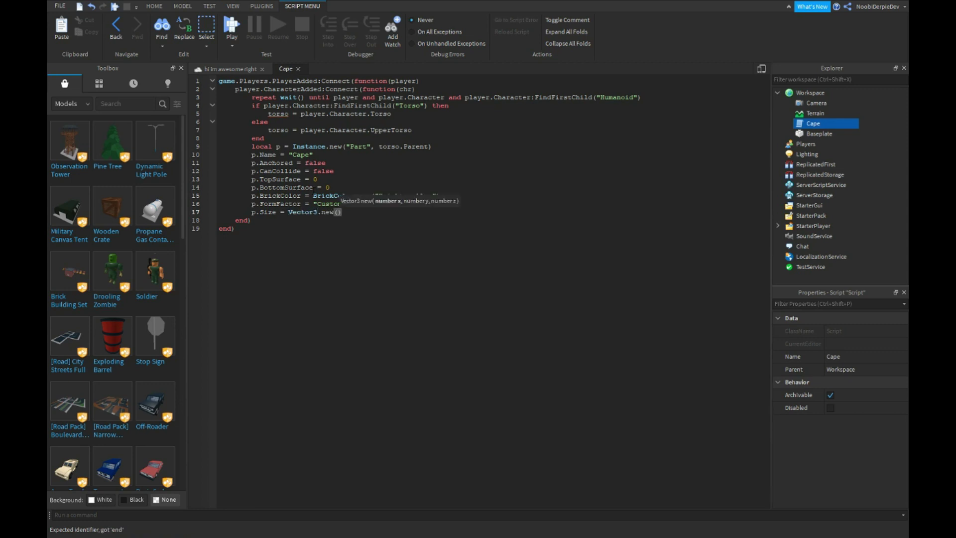
text(0.2,0.2,0.2)
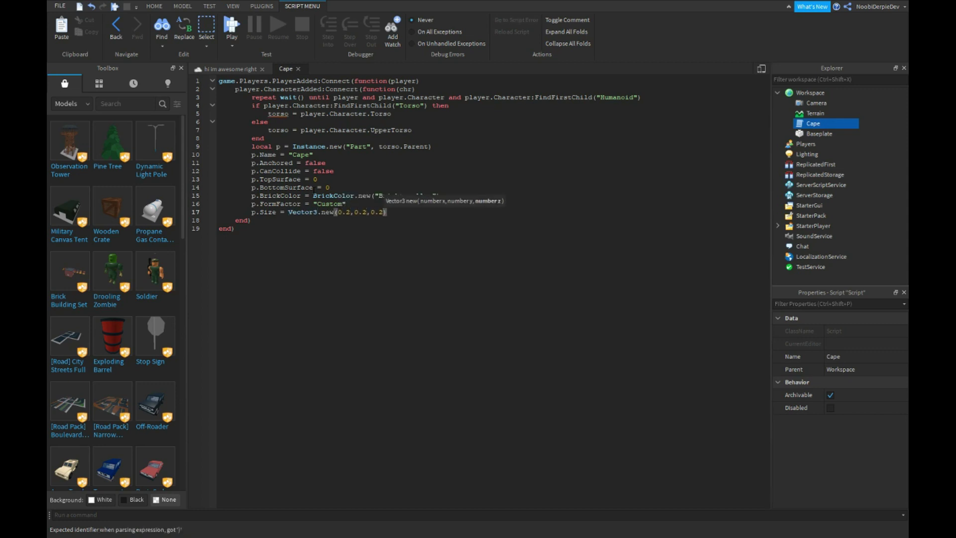
key(Right)
key(Return)
text(local ms)
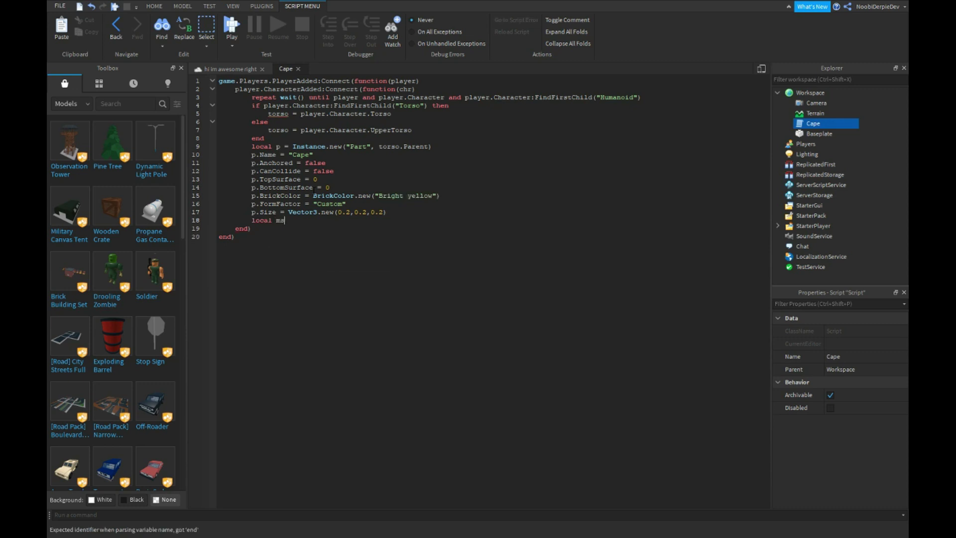
text(h = Instance.n)
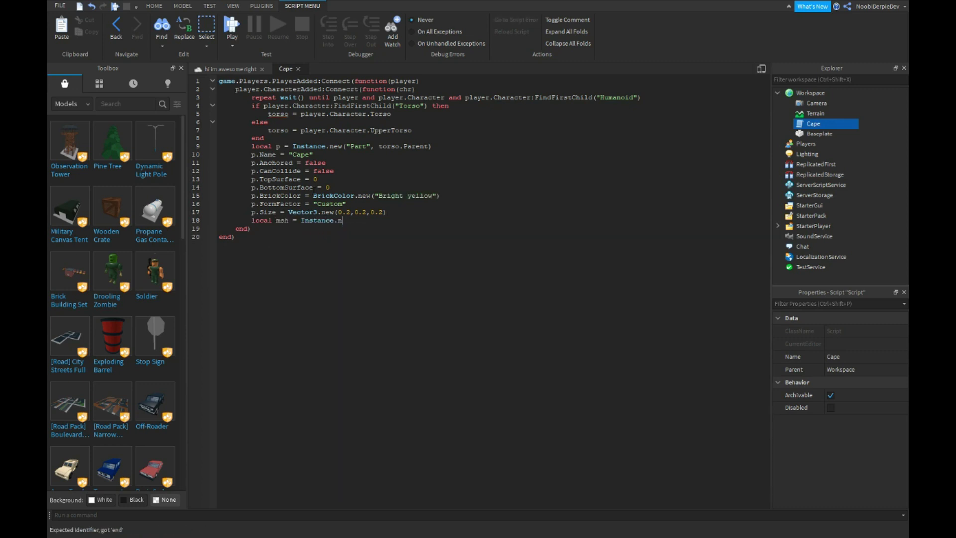
text(ew(blockme)
Step: Add a BlockMesh msh to the part with Scale Vector3.new(9, 17.5, 0.5)
key(Tab)
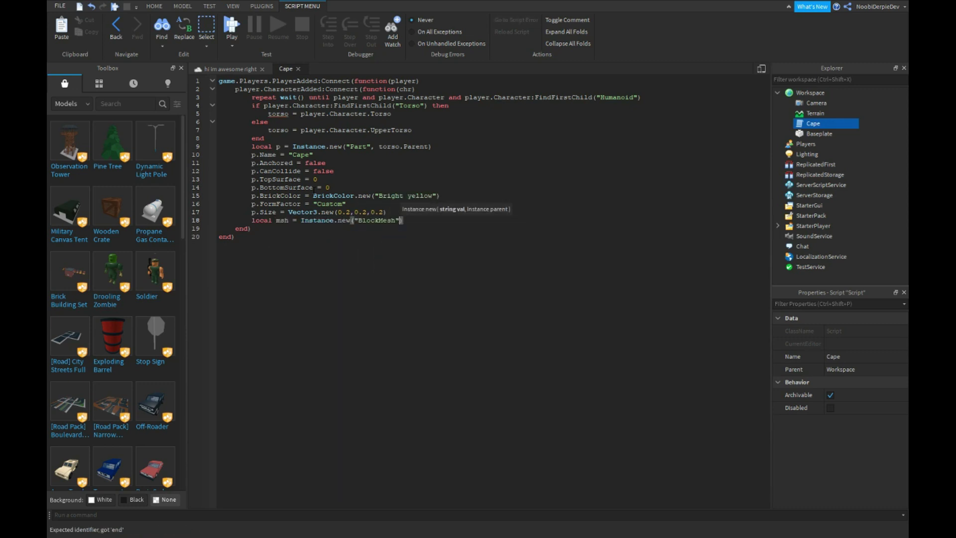
text(, p)
key(Return)
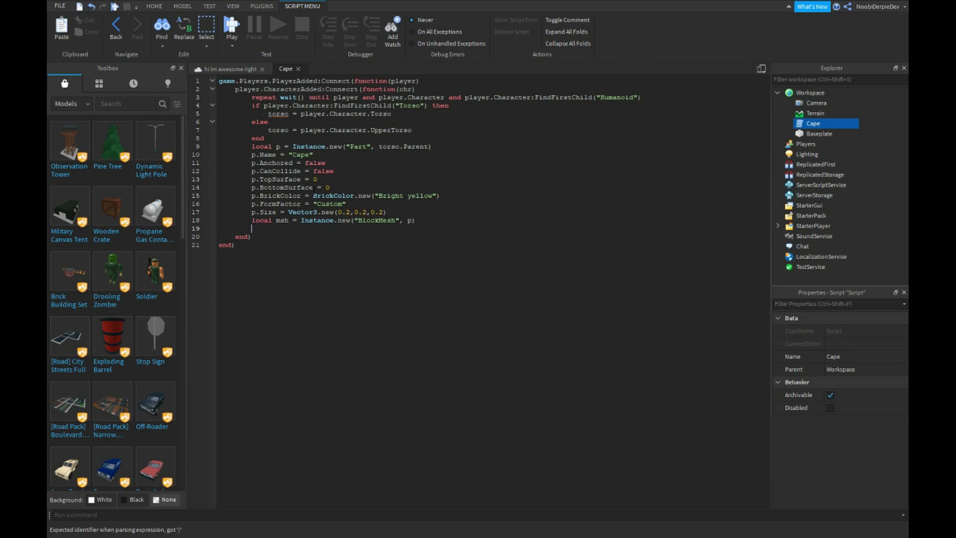
text(msh.S)
key(Tab)
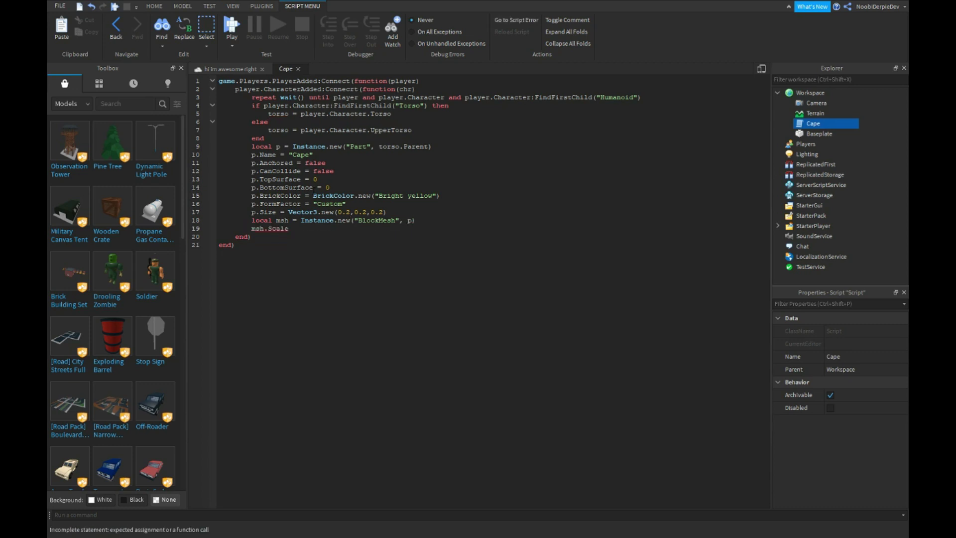
text(= Vector3)
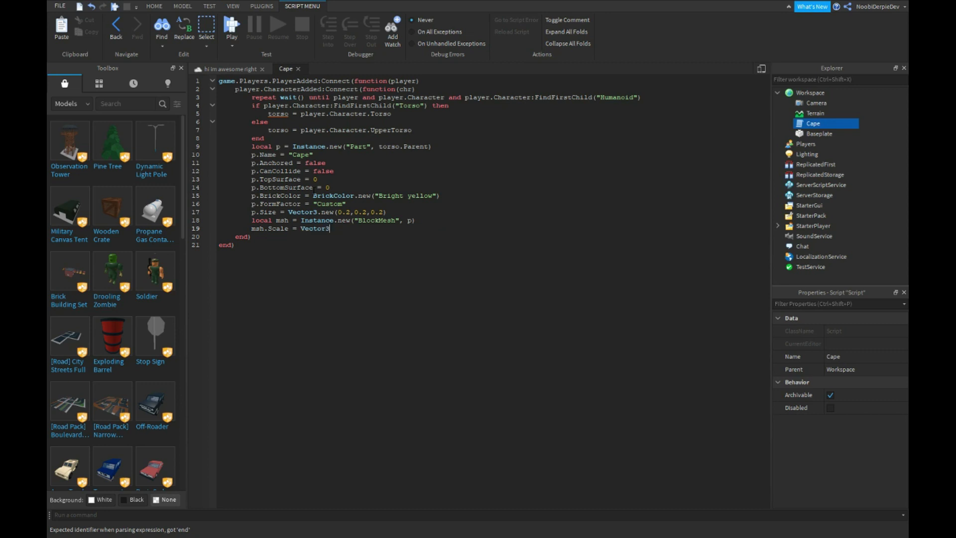
text(.new(9,)
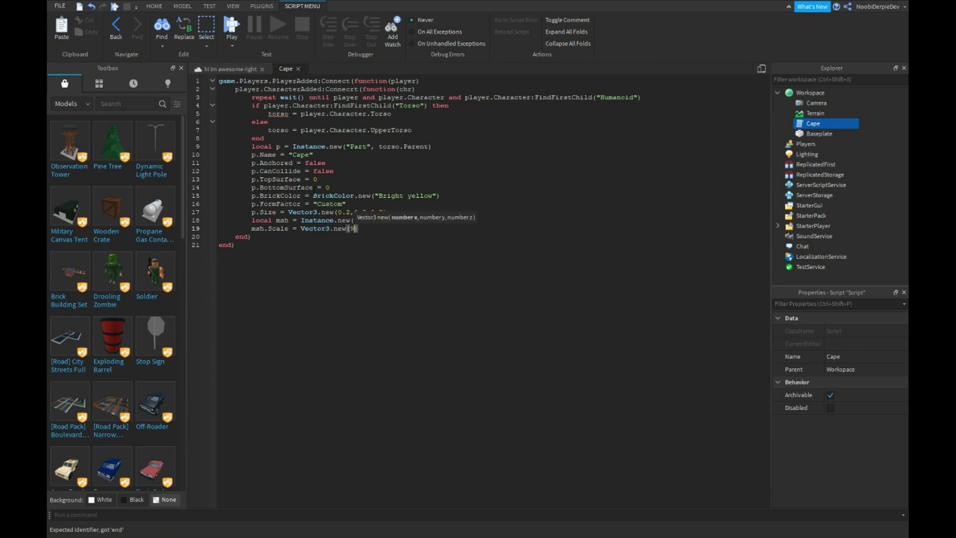
text(17.5,)
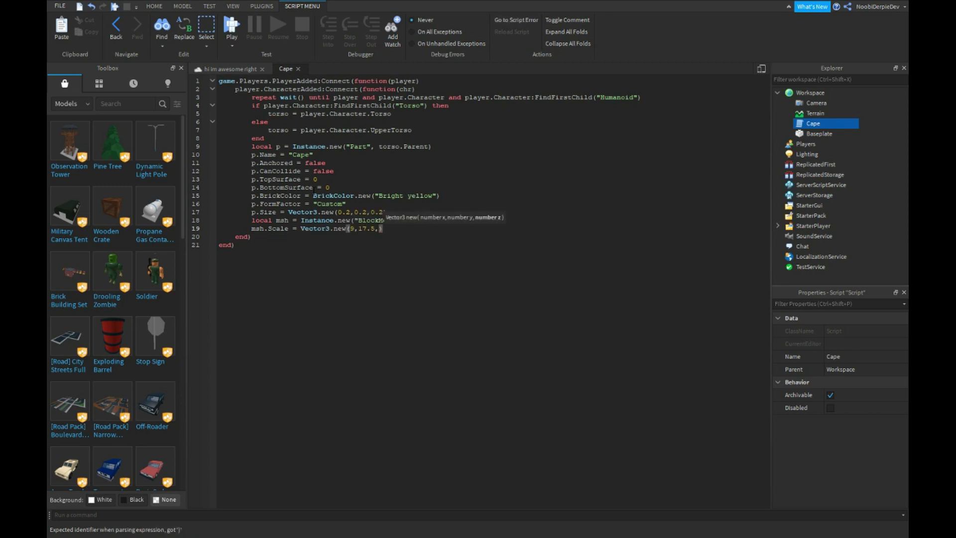
text(0.5)
key(End)
key(Return)
text(local)
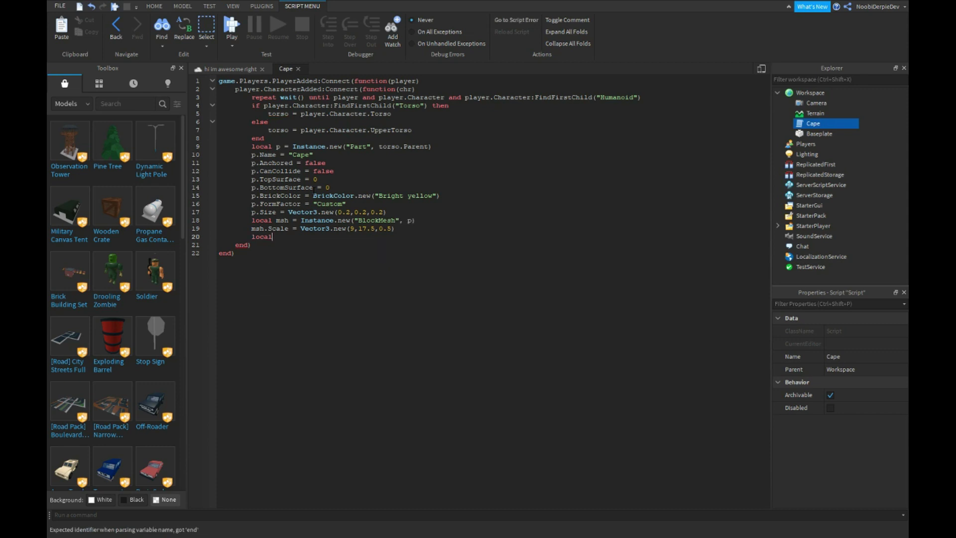
text( motor = Instance)
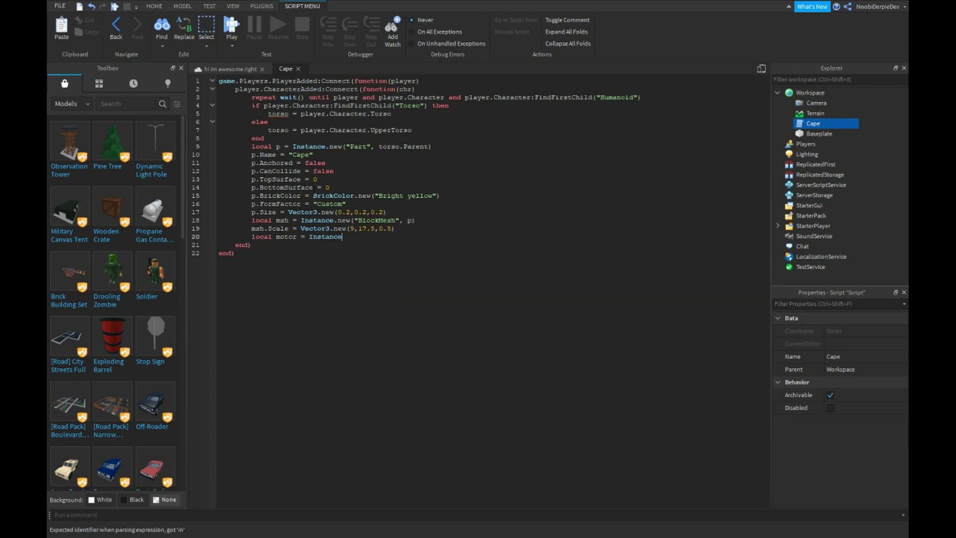
text(.new("Motor")
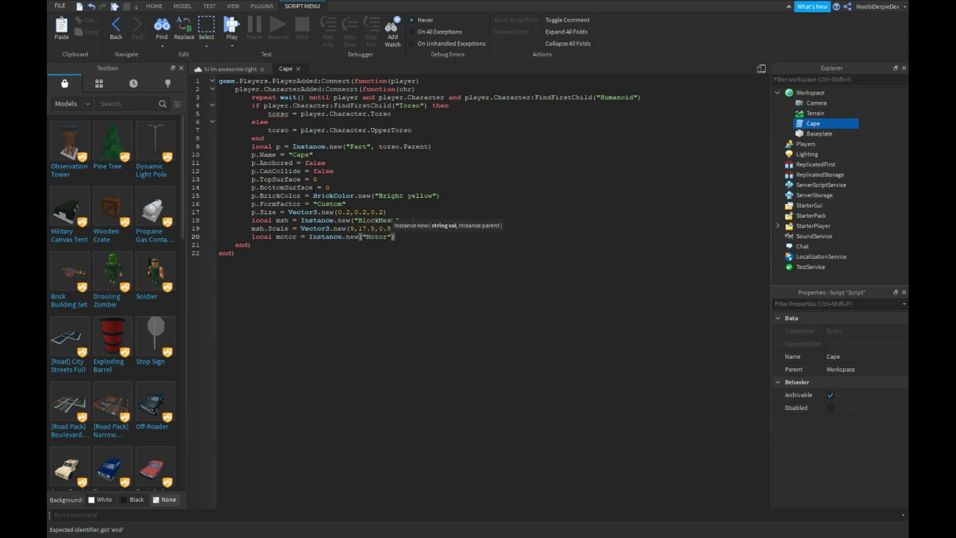
text(, p)
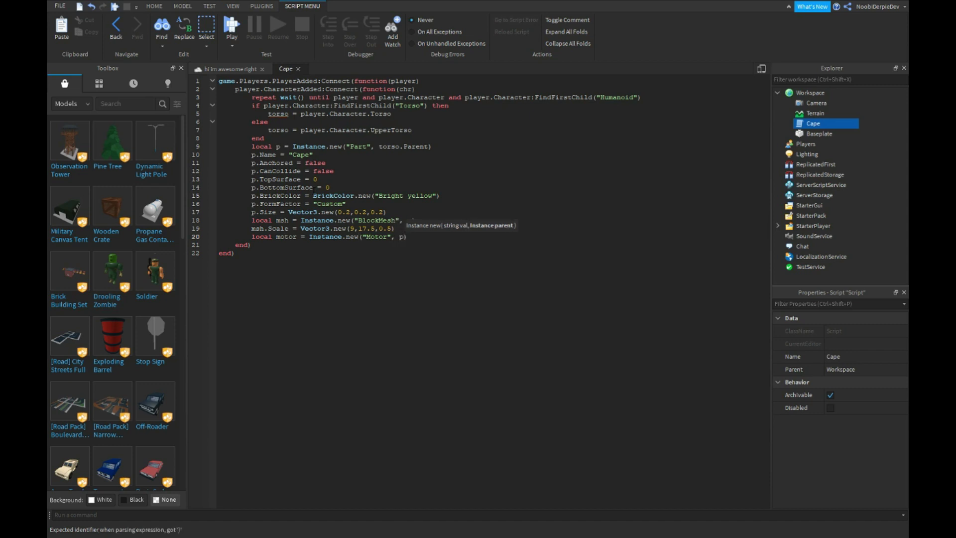
Step: Create a Motor with Part0, Part1 and MaxVelocity linking the cape to the torso
key(End)
key(Return)
text(motor.Part0)
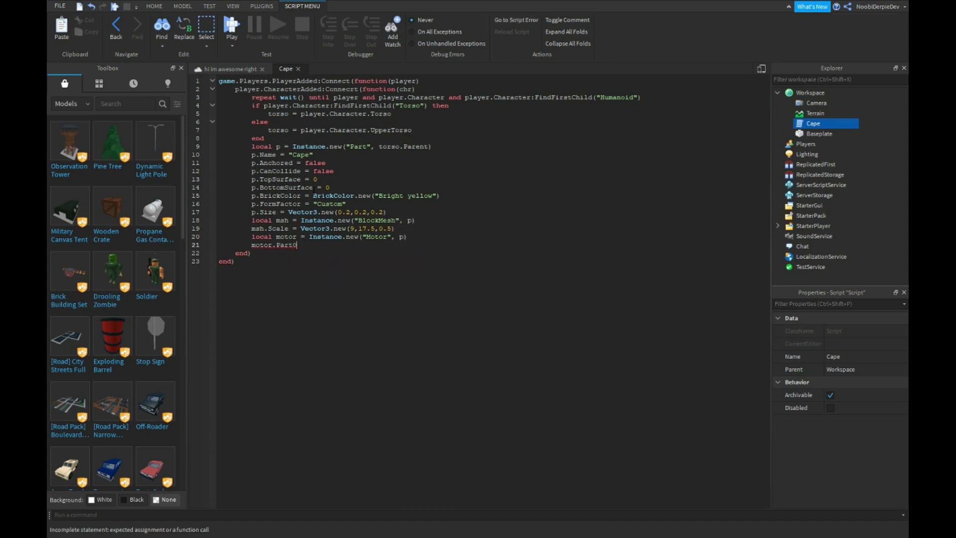
text( = p)
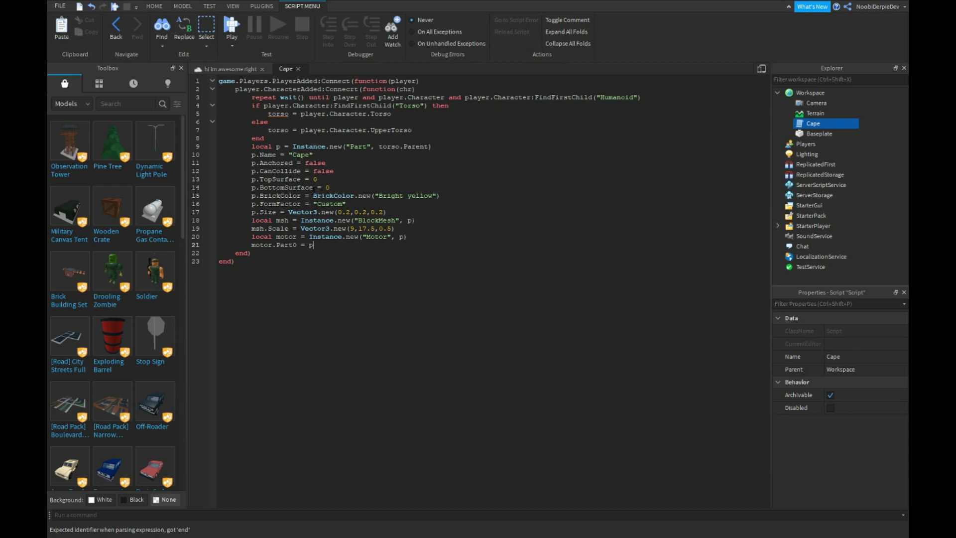
key(Return)
text(motor.Part0)
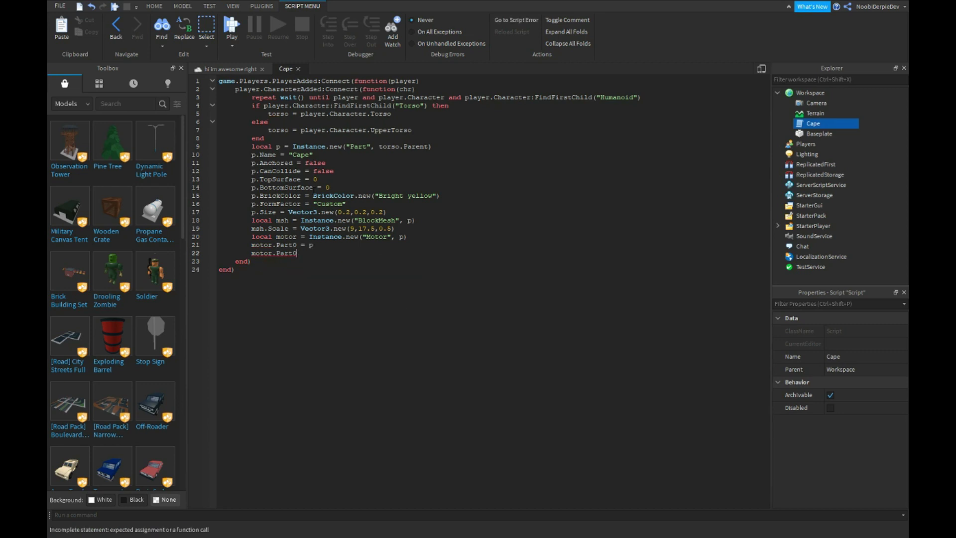
text( = torso)
key(Return)
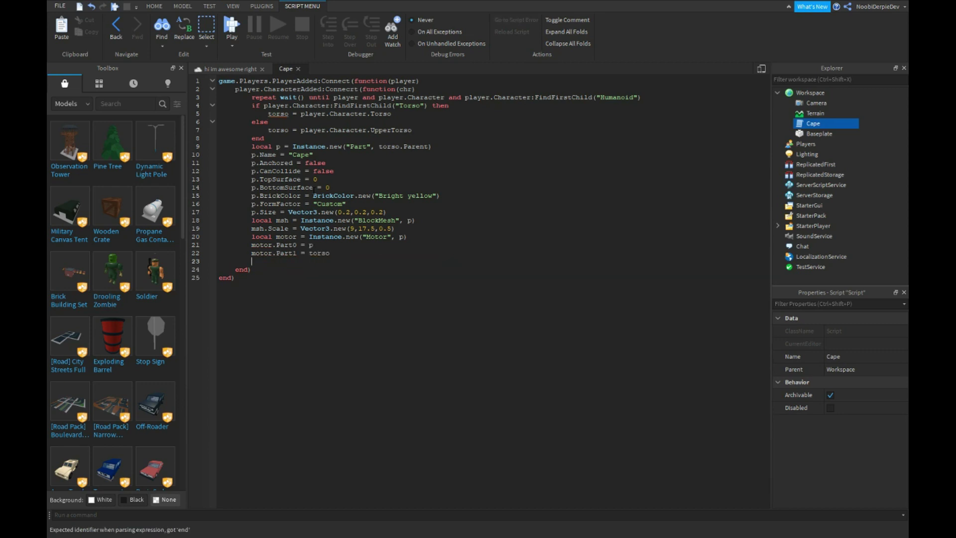
text(motor.Maxv)
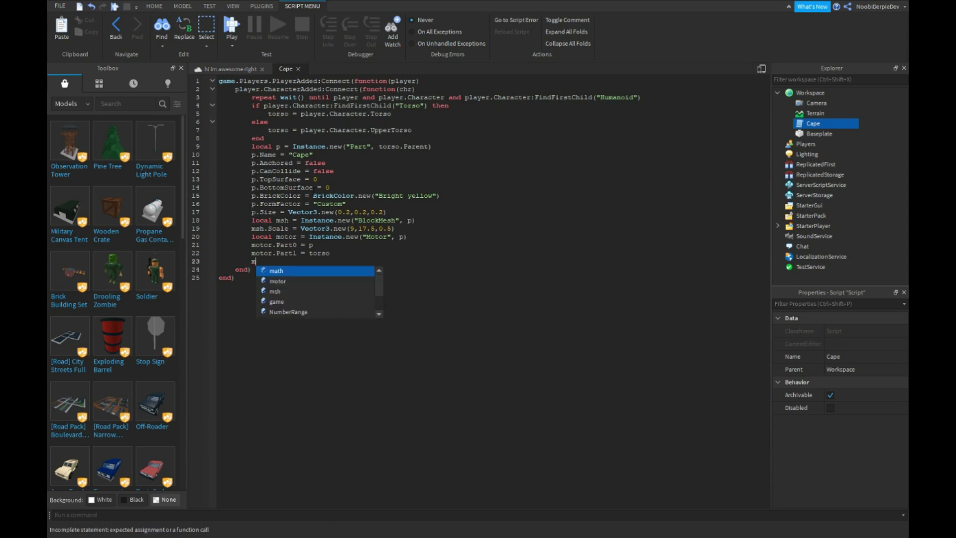
key(Tab)
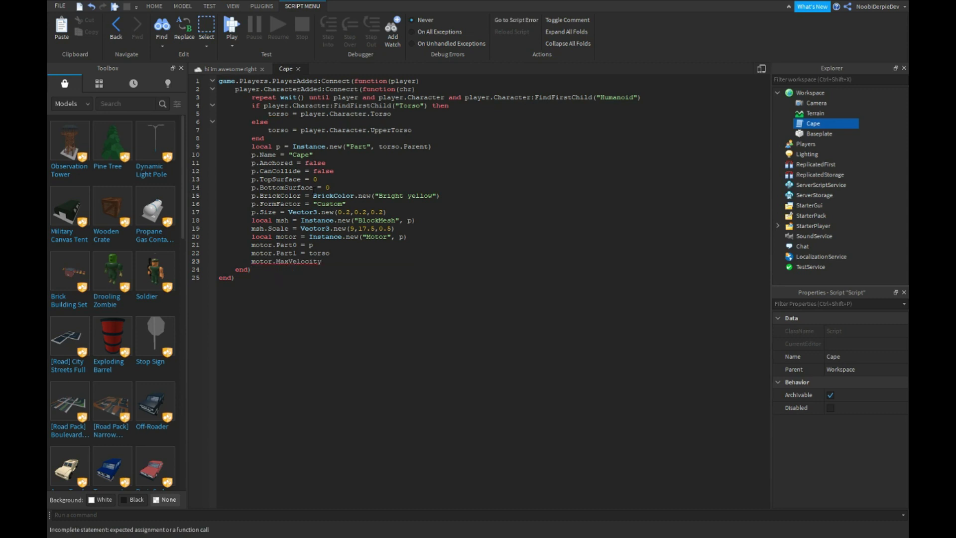
text( = )
text(0.01)
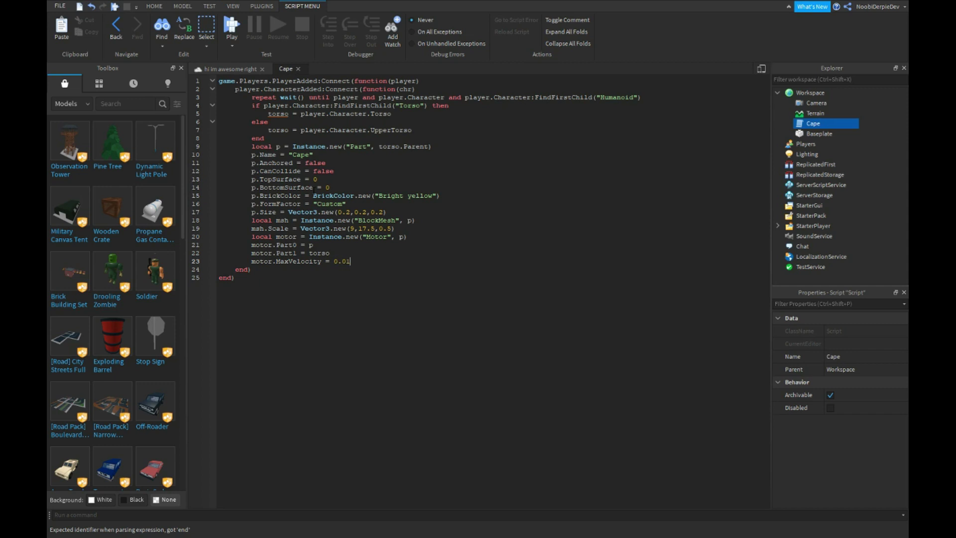
key(Return)
text(mtoro)
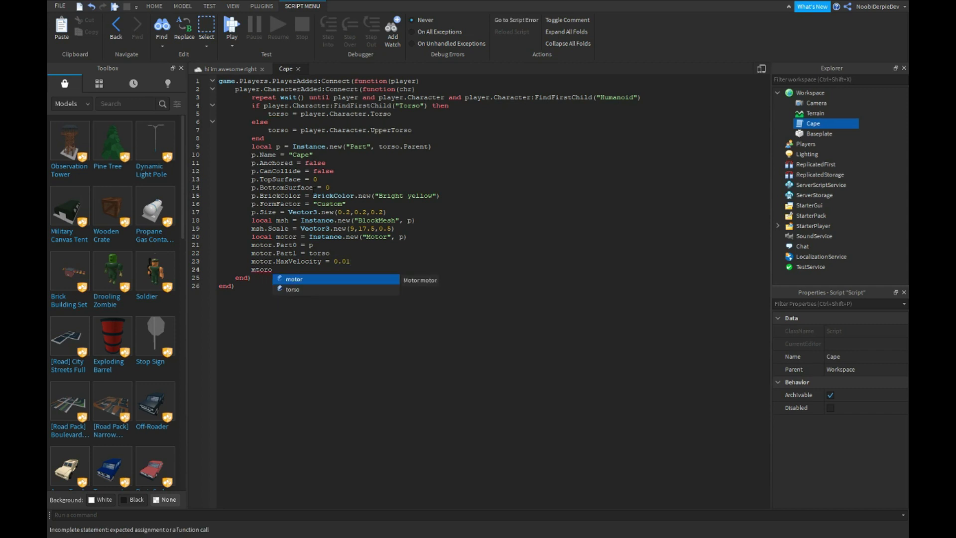
Step: Set motor.C0 to a CFrame offset rotated by CFrame.Angles(0, math.rad(90), 0)
key(Tab)
text(.C0)
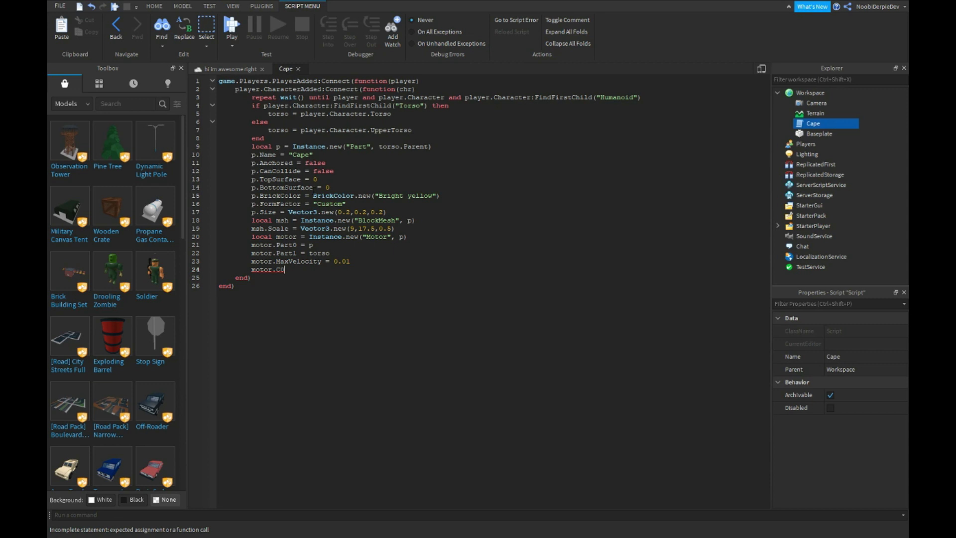
text( = CFrame.new()
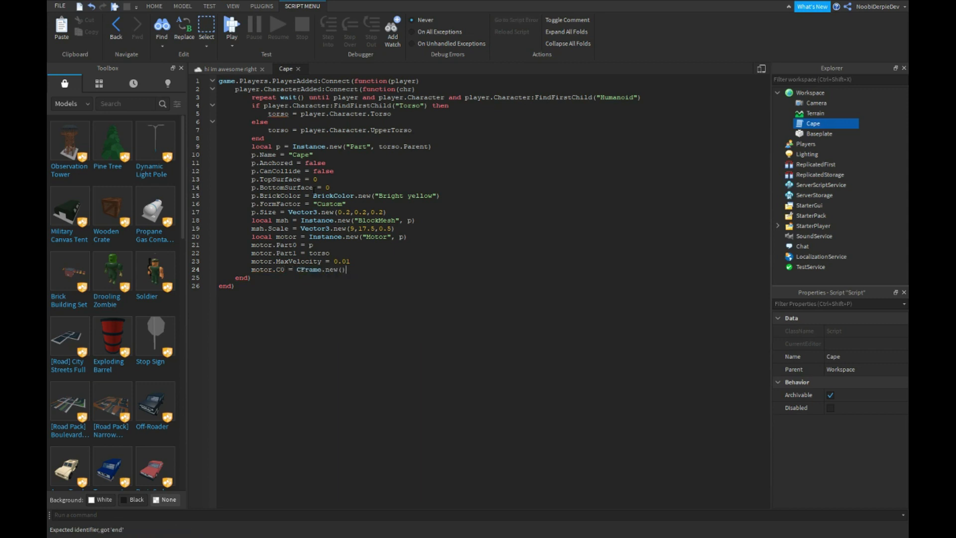
text(0.)
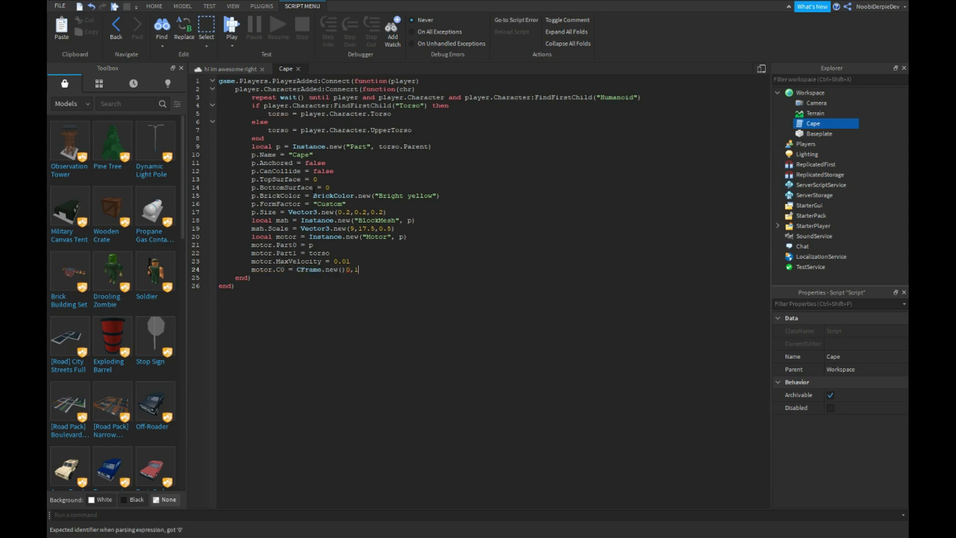
key(BackSpace)
text((0,1)
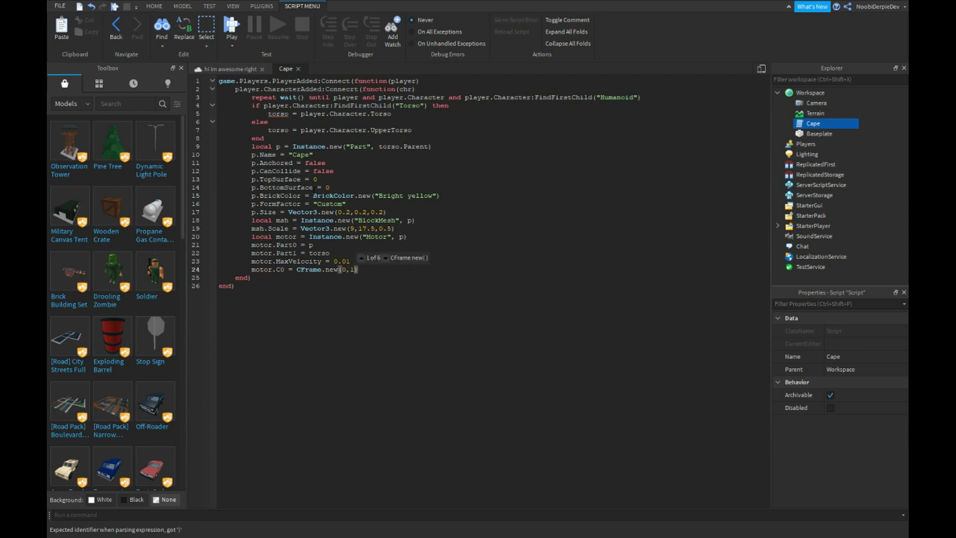
text(.)
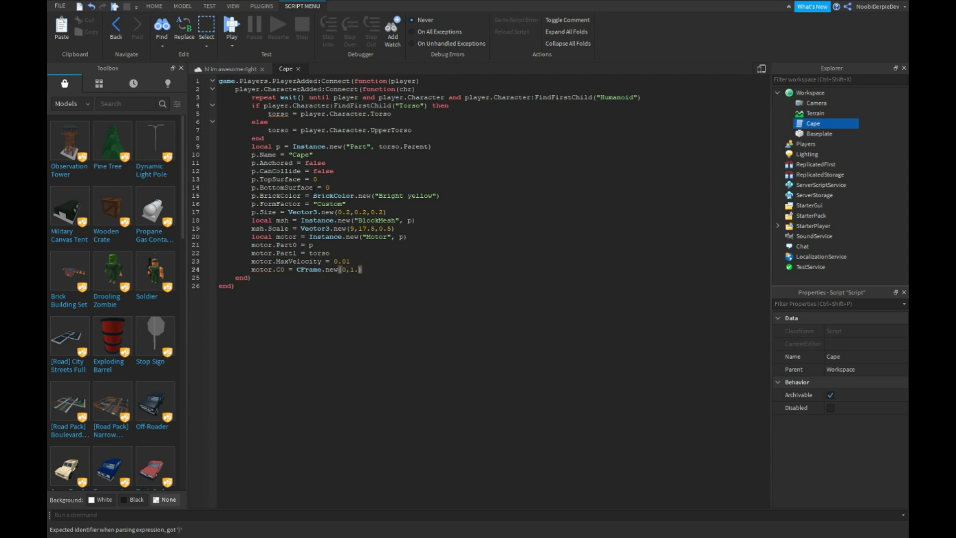
text(75,0))
text( * Cfr)
key(Tab)
text(.)
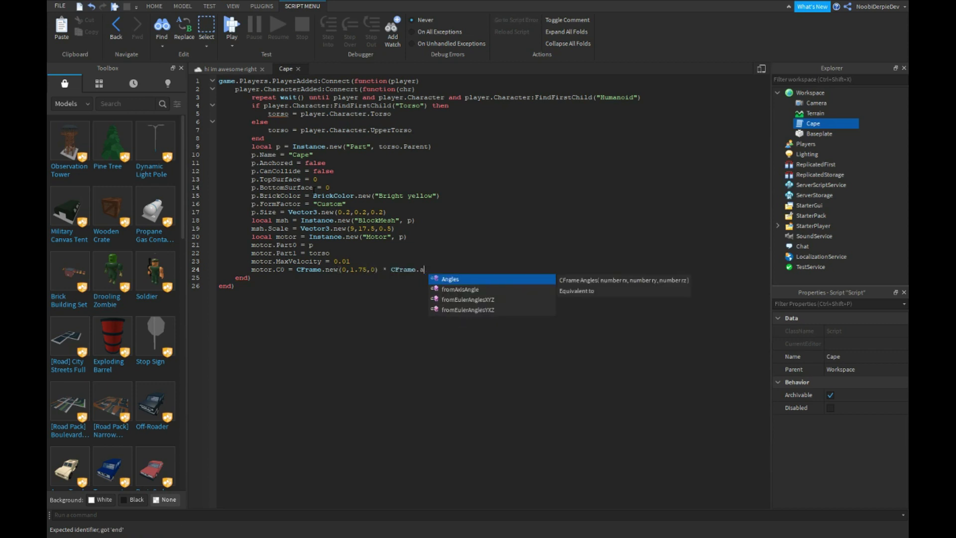
text(An)
key(Tab)
text((0,)
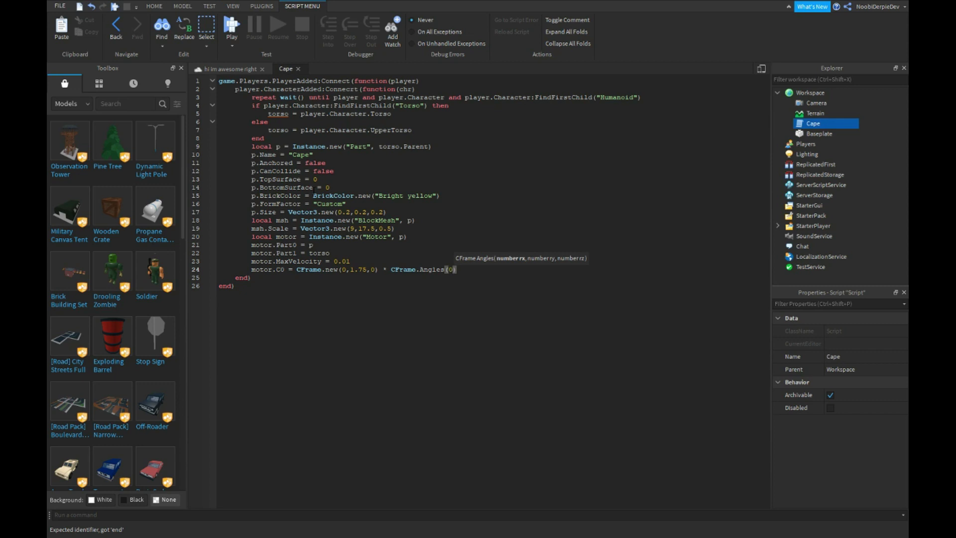
text(math.rad)
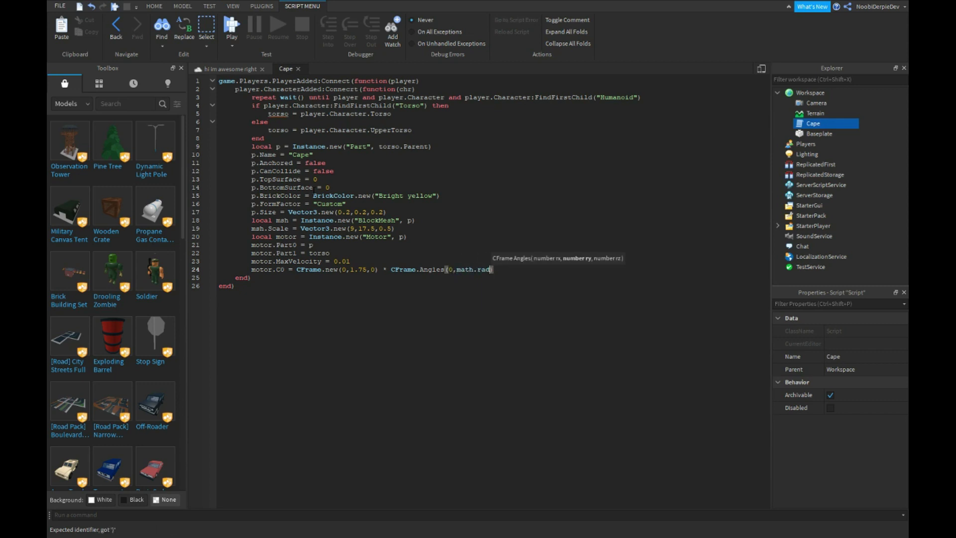
text((90),0)
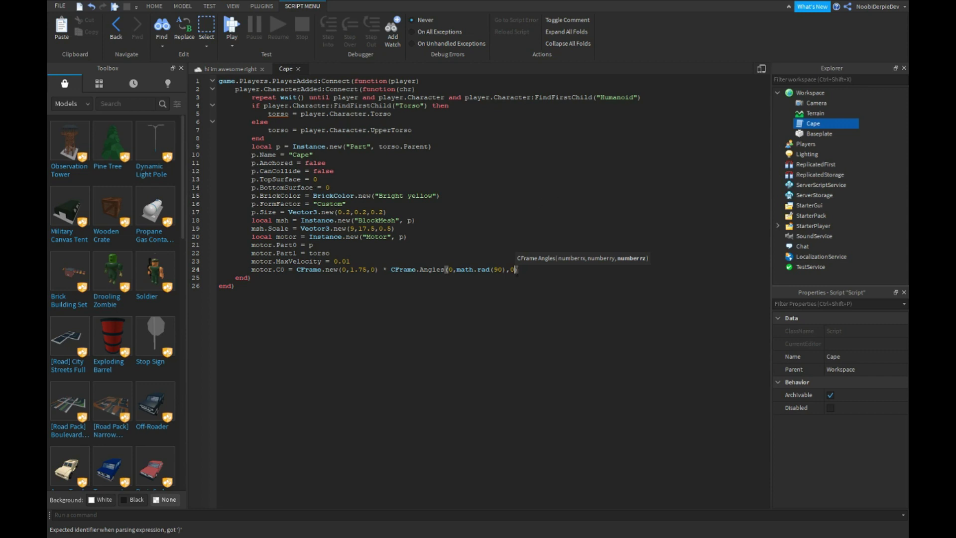
text())
Step: Duplicate the C0 line as motor.C1 with offset (0, 1, 0.45)
key(ctrl+c)
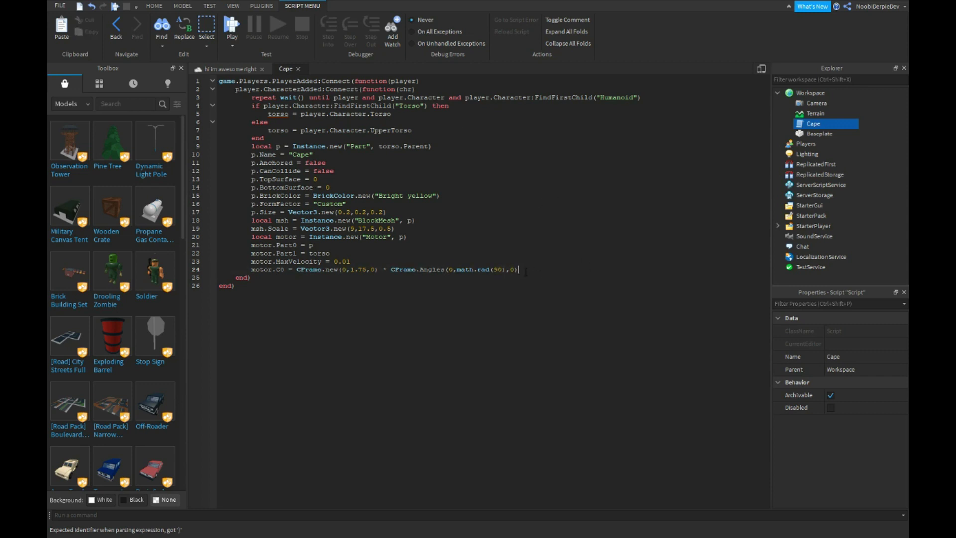
key(Return)
key(ctrl+v)
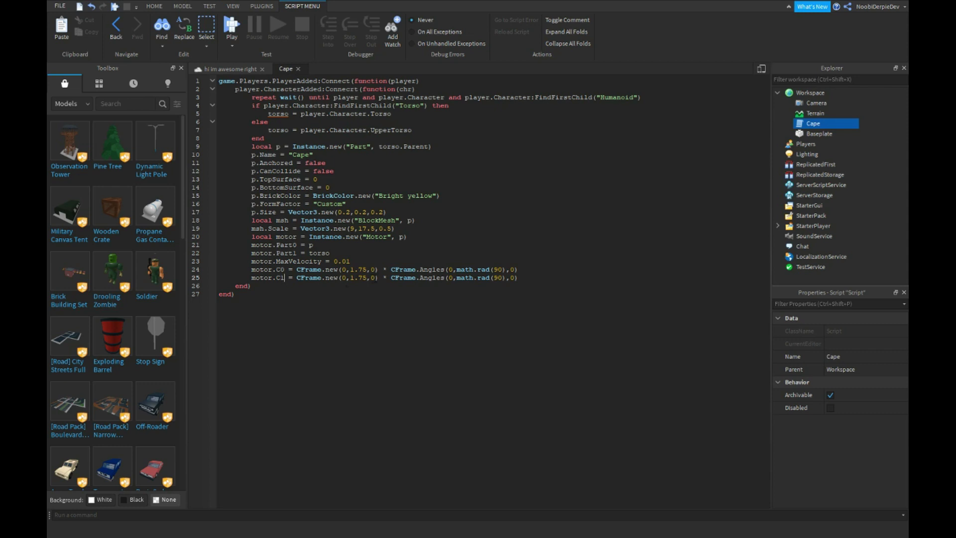
key(shift+Left)
key(BackSpace)
key(BackSpace)
key(BackSpace)
text(1,0.4)
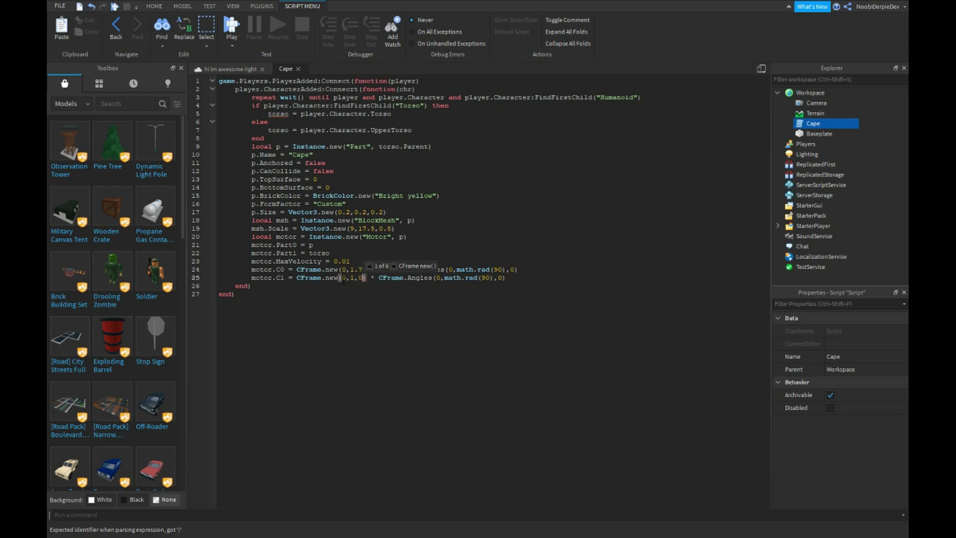
text(5)
click(523, 279)
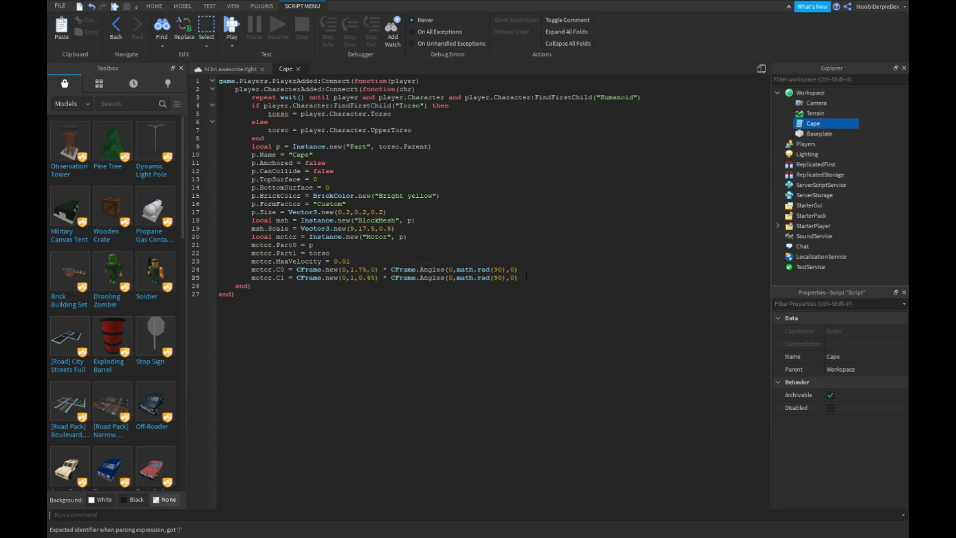
key(Return)
key(Return)
key(BackSpace)
text(local wave = falserer)
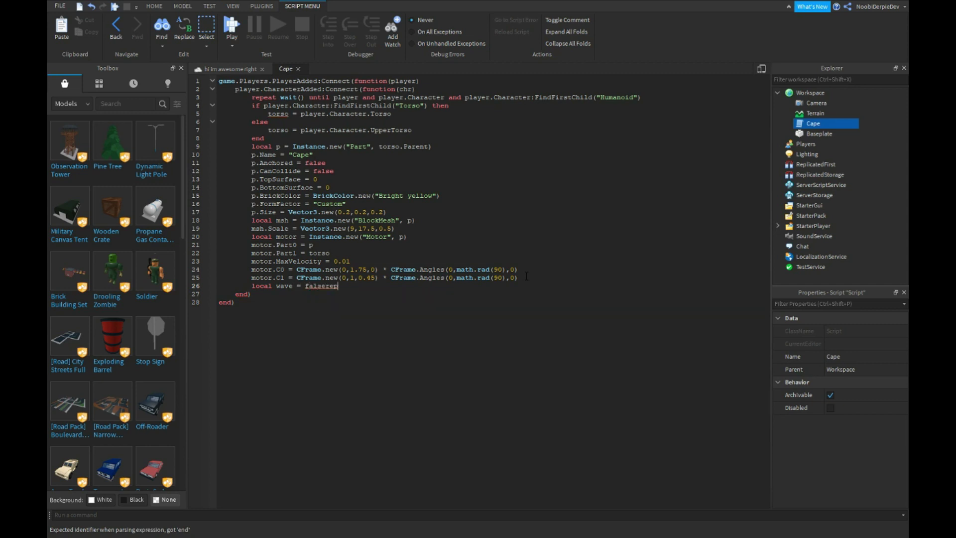
Step: Add local wave = false and a repeat wait(1/44) loop declaring ang = 0.1, oldmag, mv = 0.002
key(BackSpace)
key(Return)
text(repeat wa)
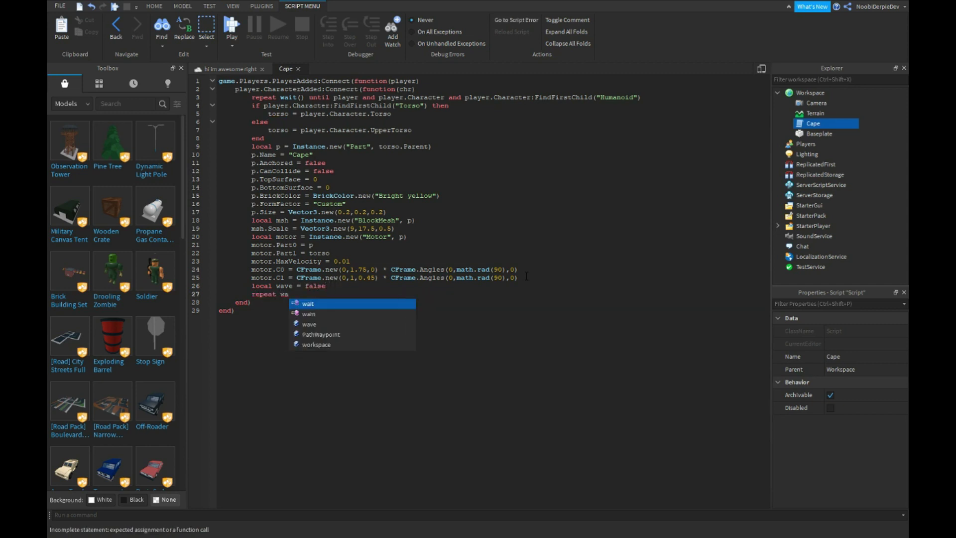
text(it()1/44)
key(Right)
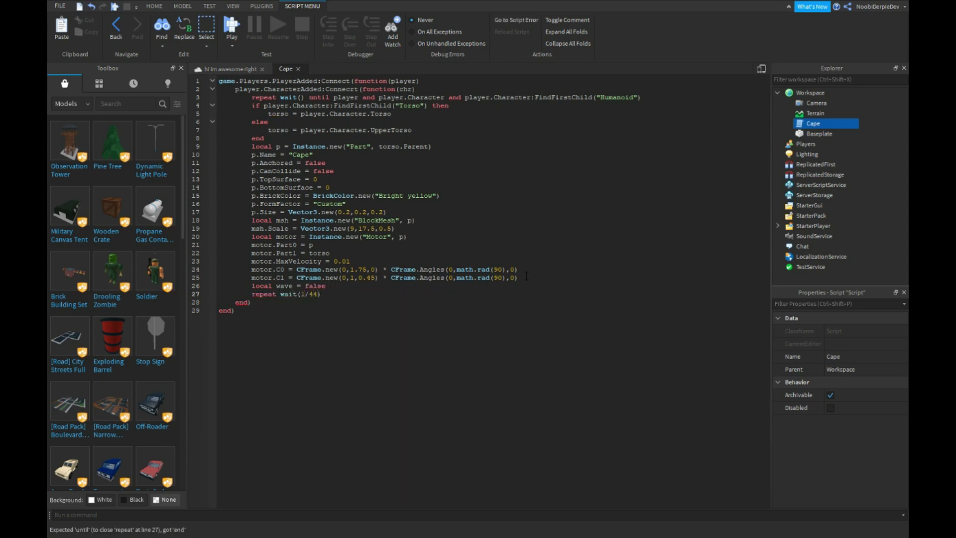
key(Return)
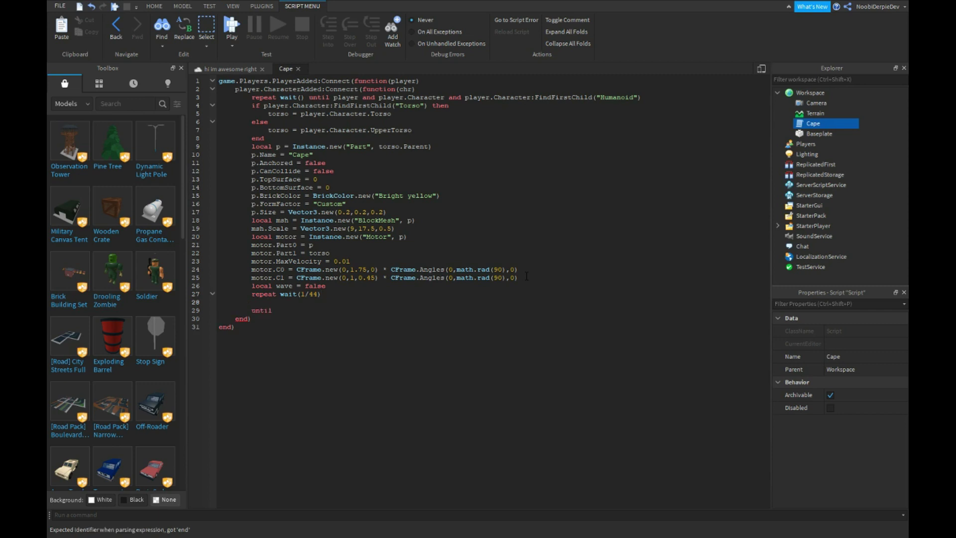
text(local ang = 0.1)
key(Return)
text(local old)
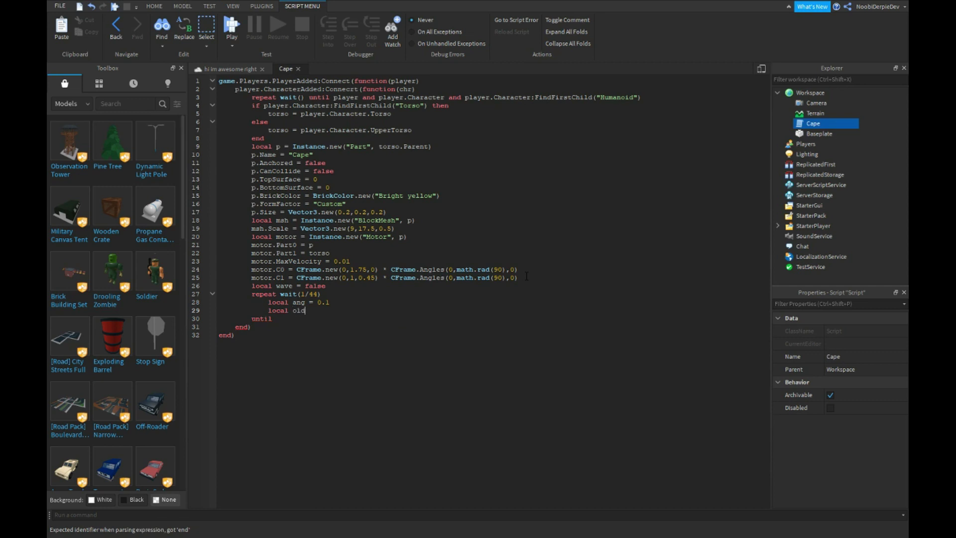
text(mag = tro)
key(Tab)
text(.v)
text(.magnitude)
key(Return)
text(local mv = )
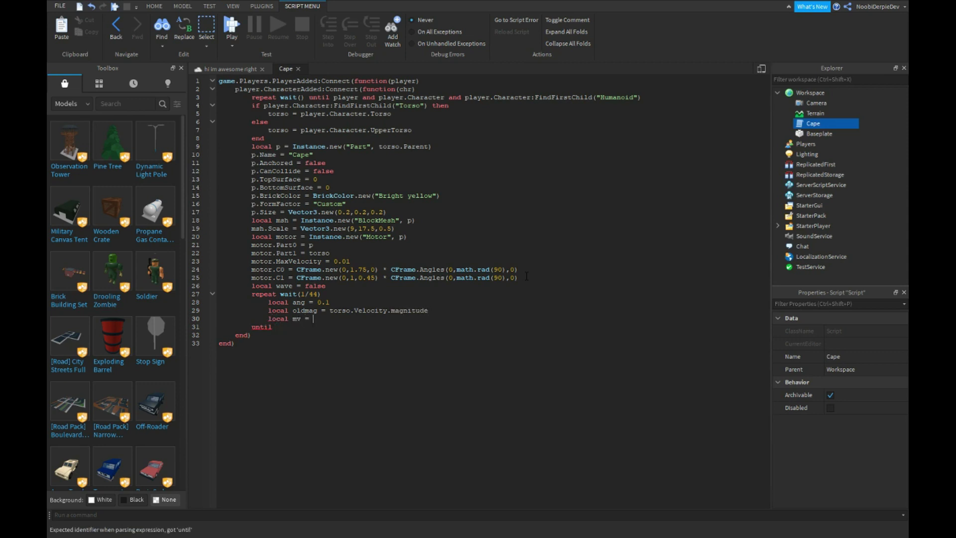
text(0.002)
Step: Add an if-wave block adding a speed-based amount to ang and toggling wave false/true
key(Return)
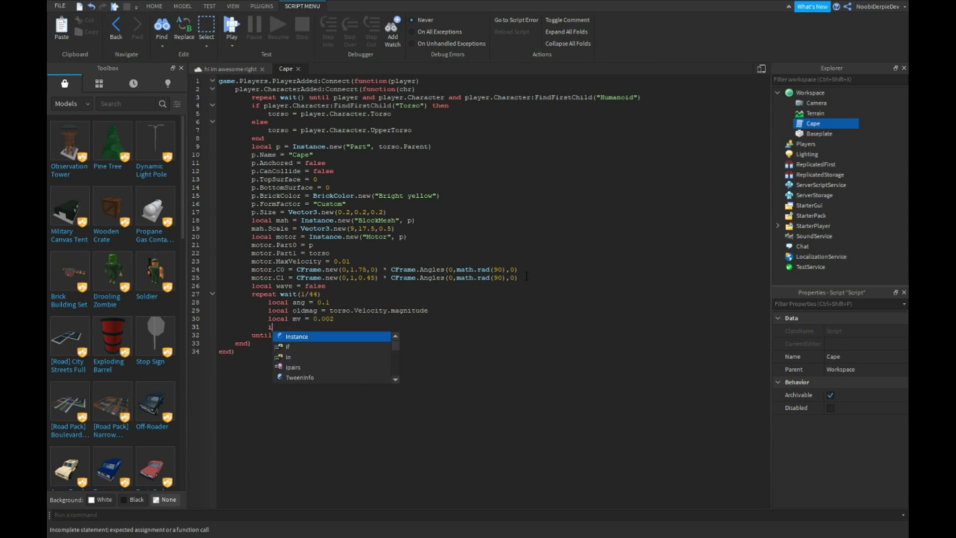
text(if wave then)
key(Return)
text(ang = a)
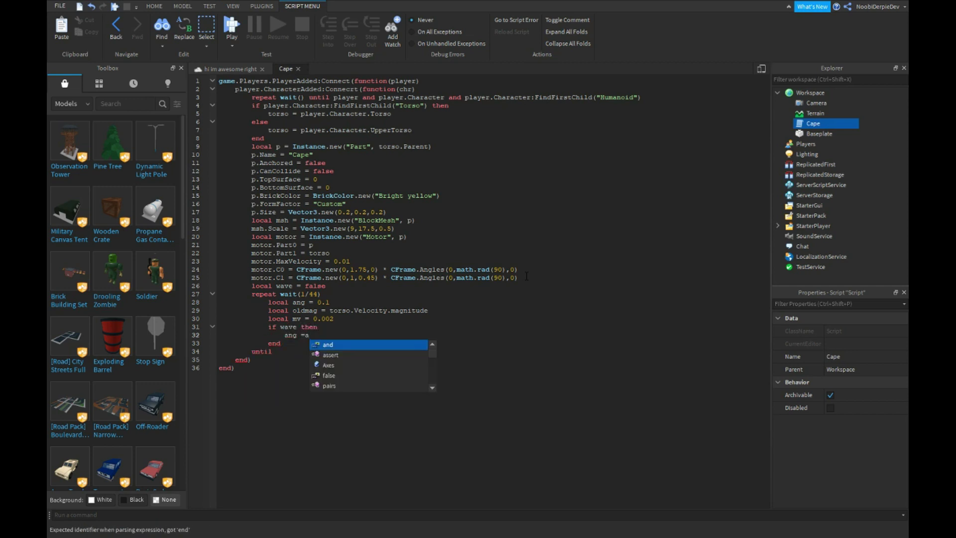
text(ng + (()
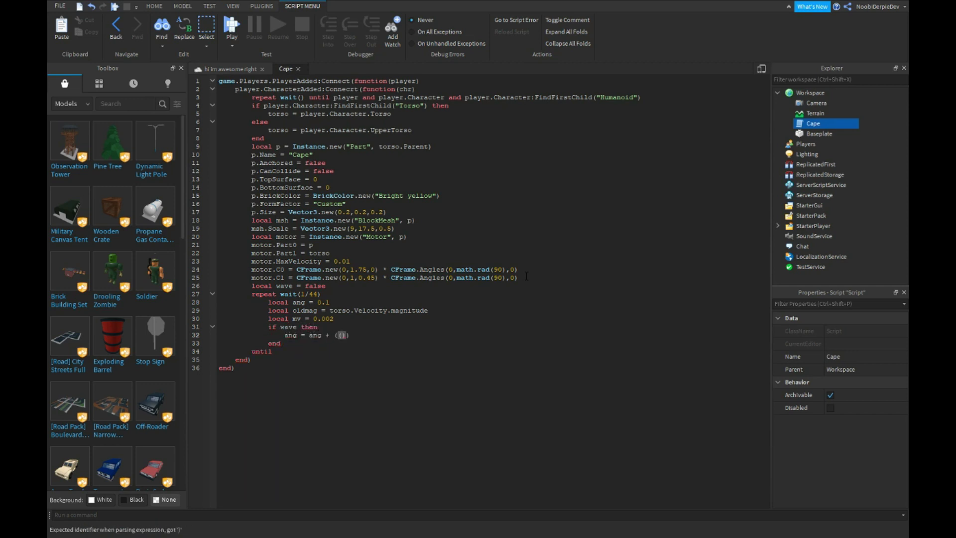
text(torso.Ve)
text(locity.magn)
text(itude/10)
key(Right)
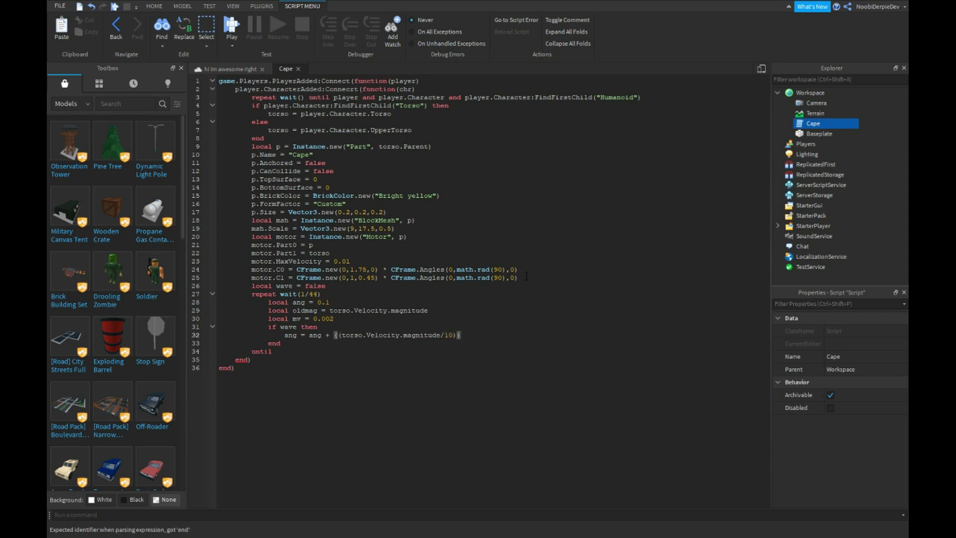
text(* 0.05)
key(Right)
text(+)
text( 0.05)
key(Return)
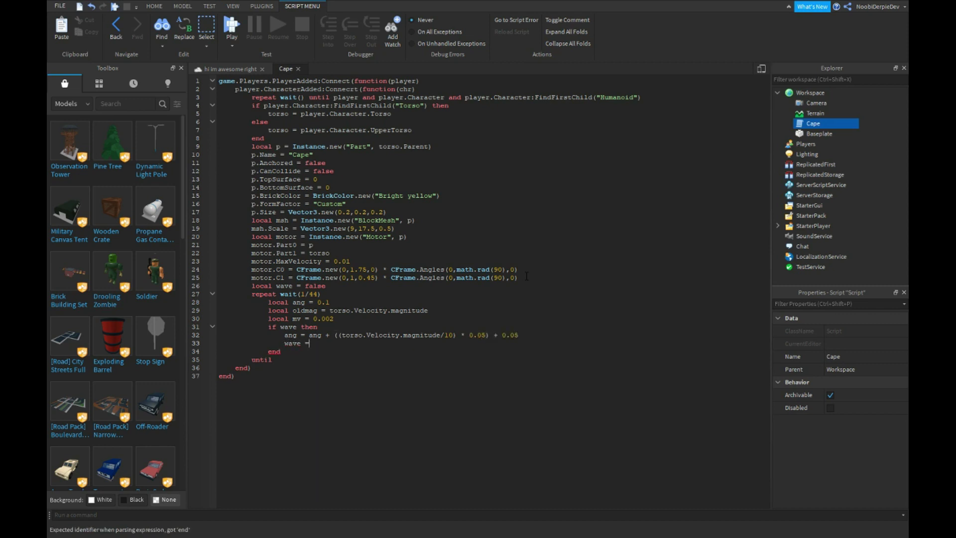
text(wave = false)
key(Return)
text(else 				wave = ture)
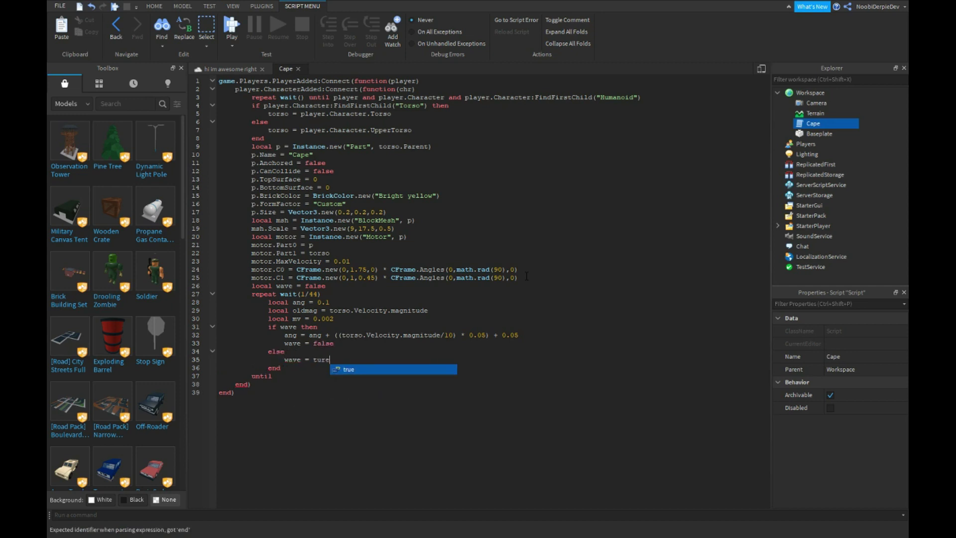
key(BackSpace)
key(BackSpace)
key(BackSpace)
text(u)
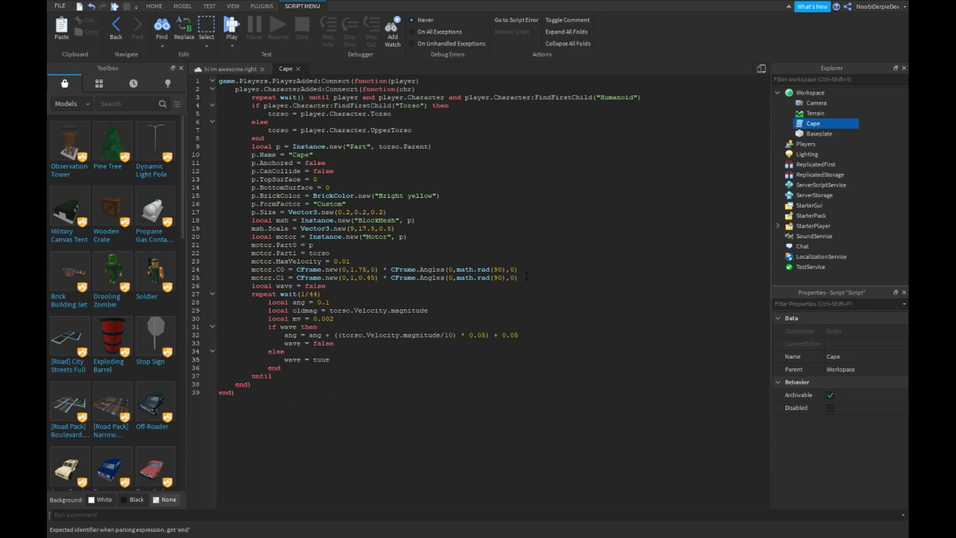
text(true)
key(Return)
text(ang)
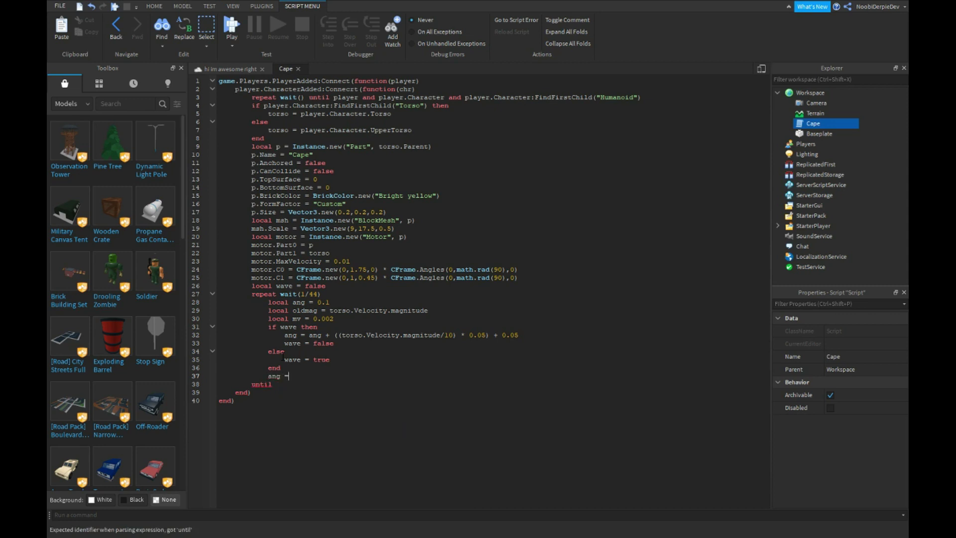
text(= ang )
text(+ math.min(t)
text(orso.Velocit)
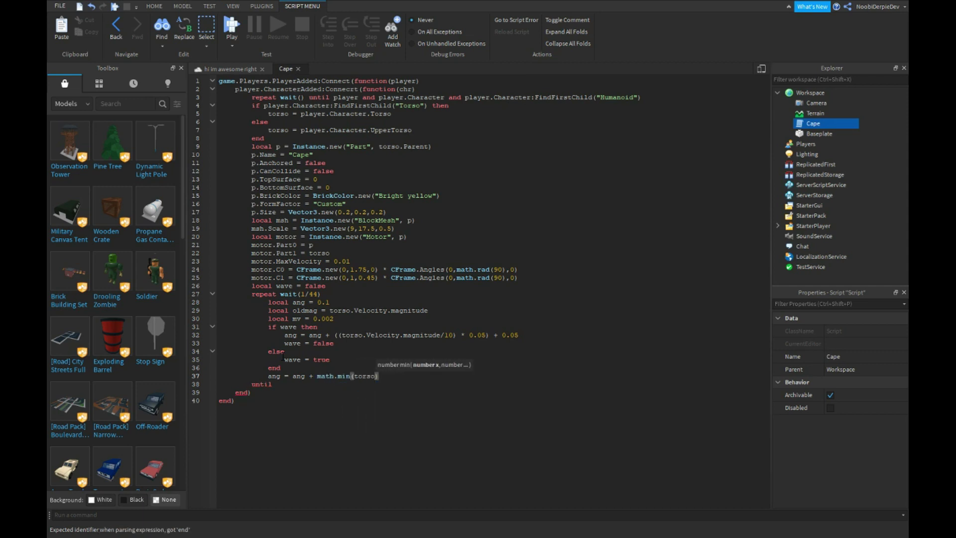
text(y.magnitude()
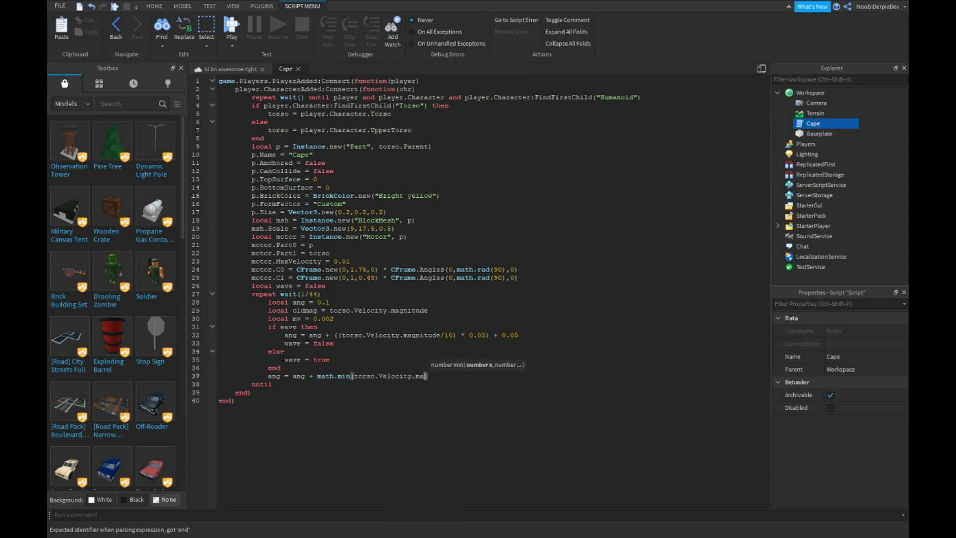
Step: Write ang = ang + math.min(torso.Velocity.magnitude/11, 0.5) on line 37
key(BackSpace)
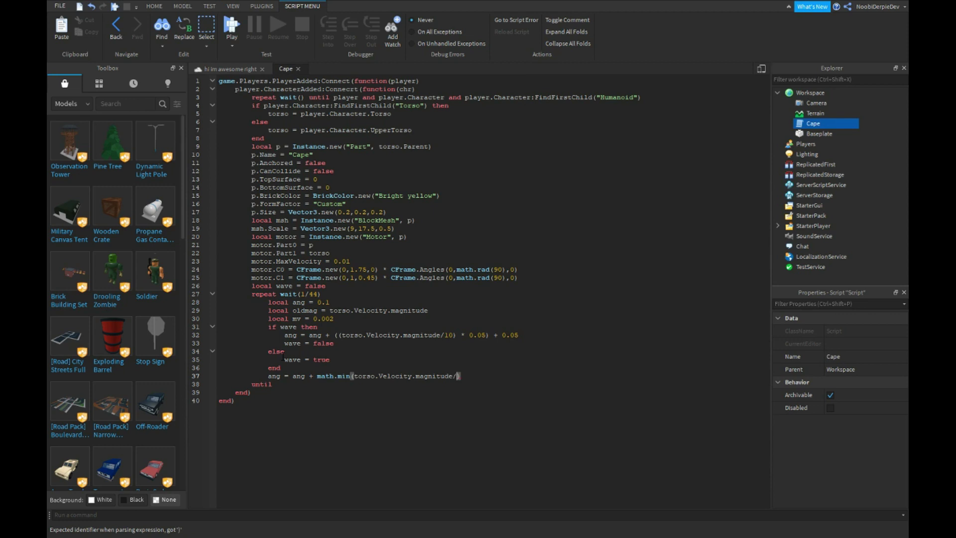
text(/11, 0.5)
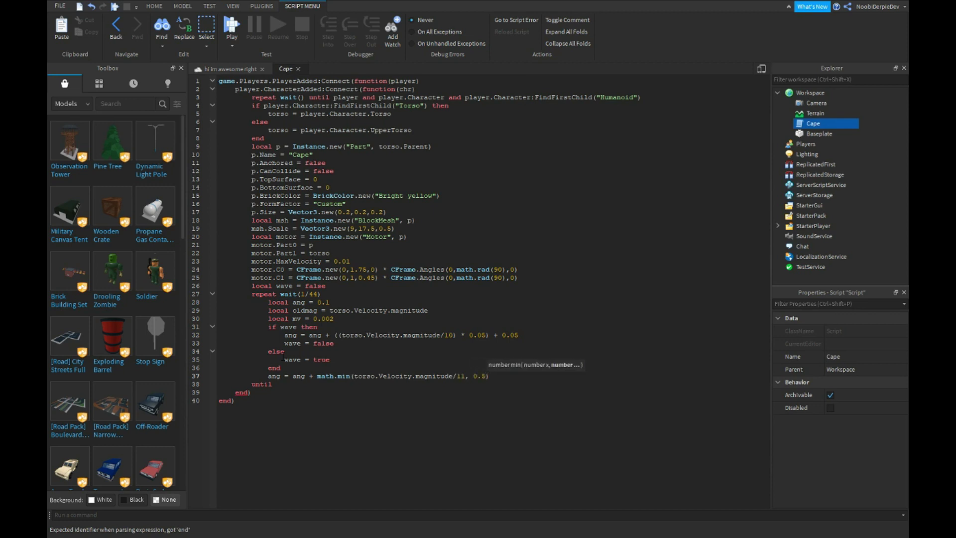
key(Return)
text(torso.m)
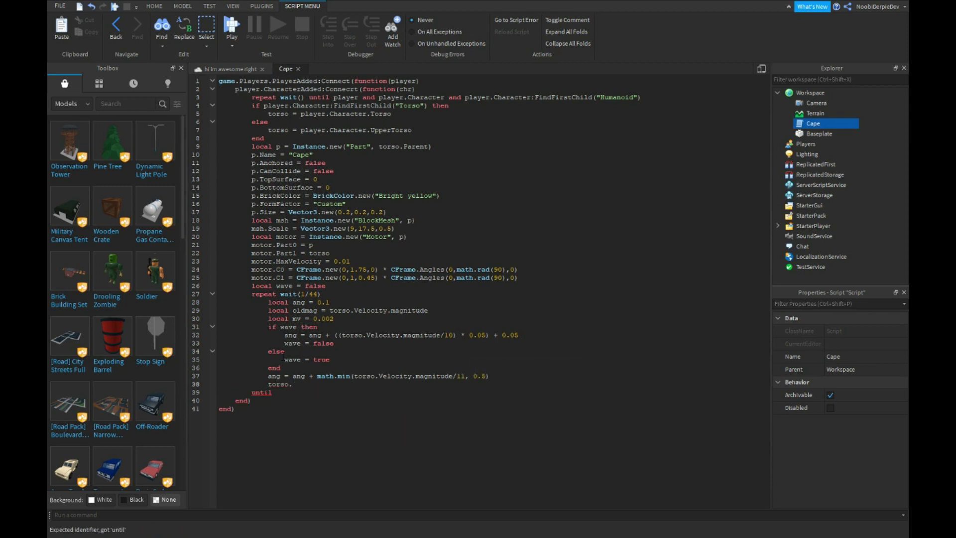
key(BackSpace)
key(BackSpace)
key(BackSpace)
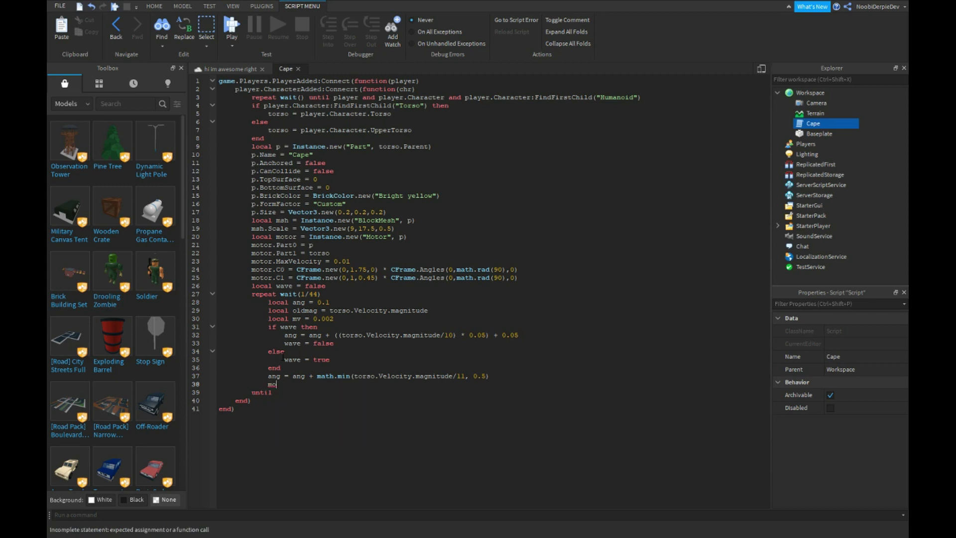
text(motor.Max)
text(Veloc)
text( = math.min((t)
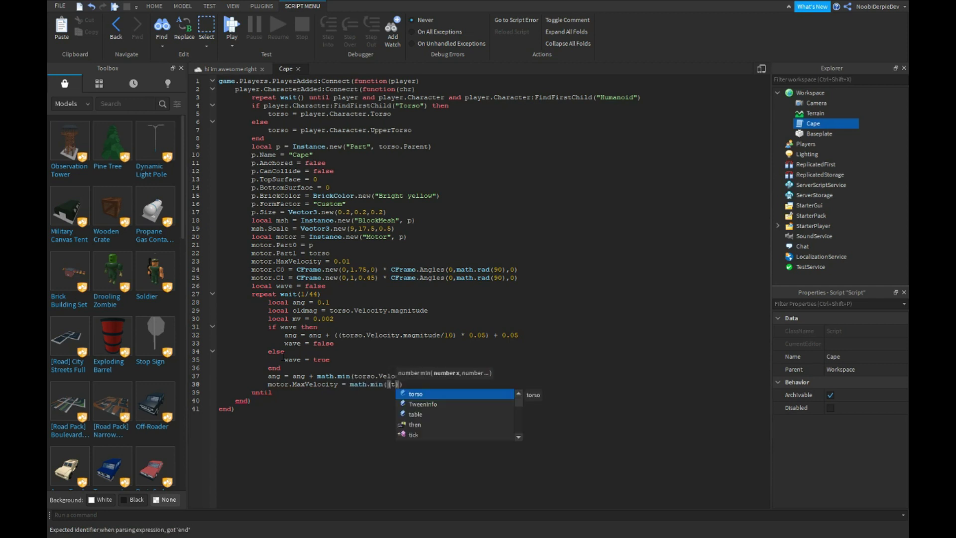
text(orso.Velo)
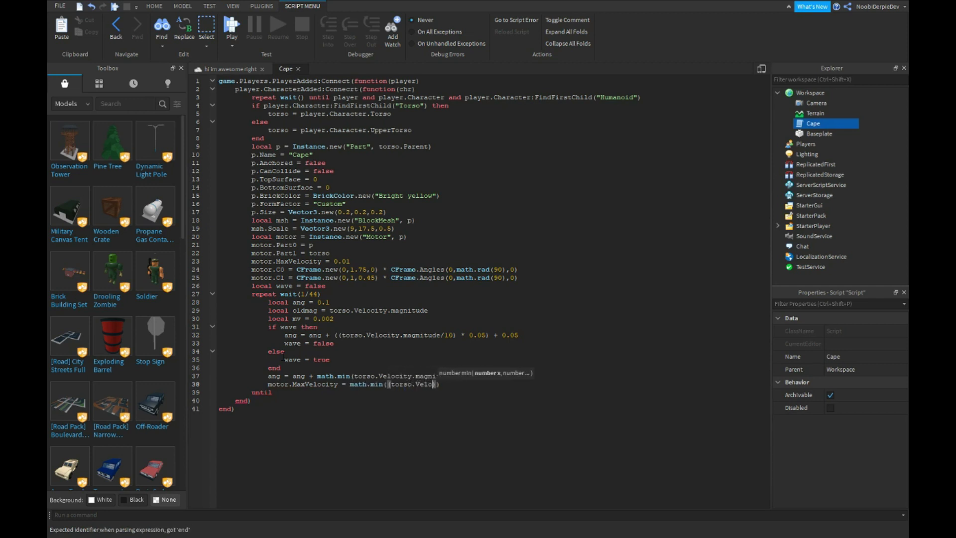
text(city.magnti)
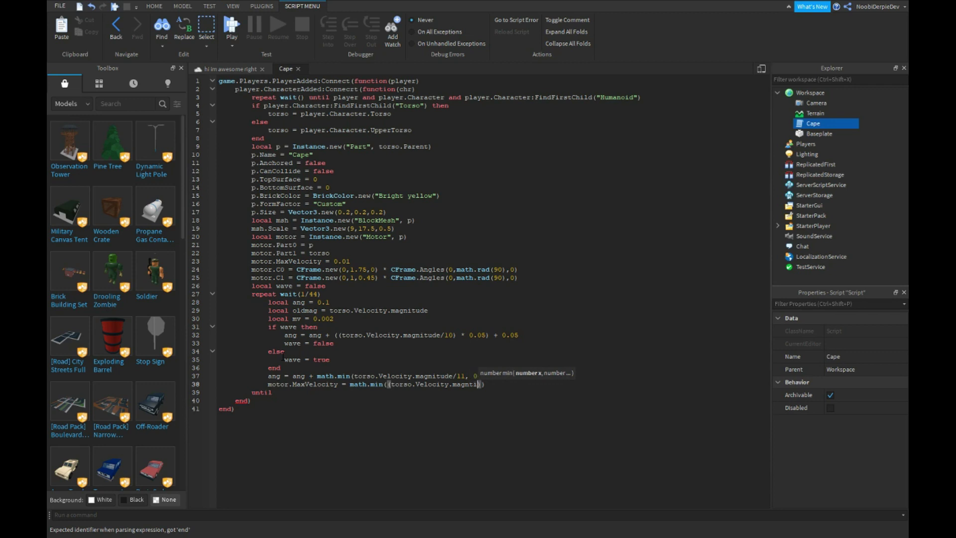
Step: Write line 38 as 'motor.MaxVelocity = math.min((torso.Velocity.magnitude/111), 0.04) + mv', fixing the magnitude typo
key(BackSpace)
key(BackSpace)
text(itud)
text(e/111)
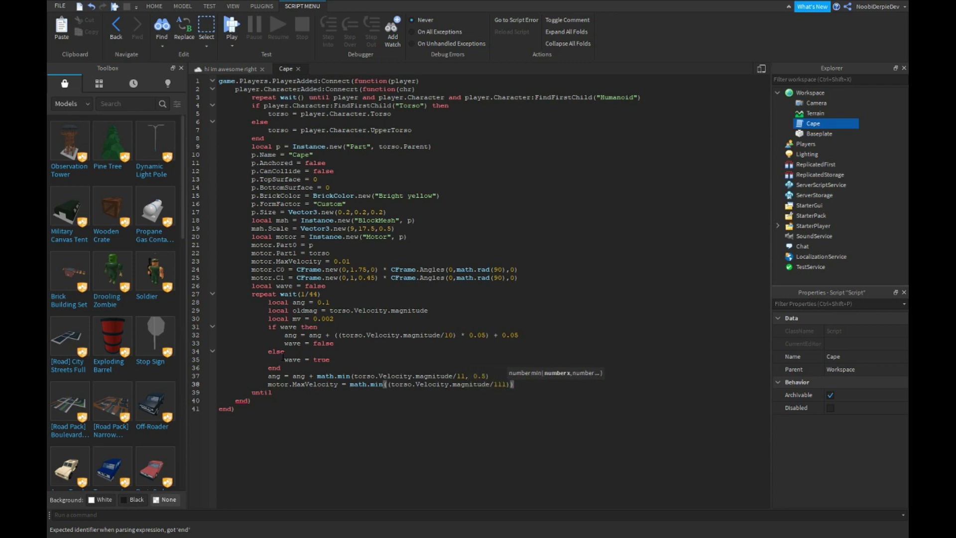
text(), 0.04))
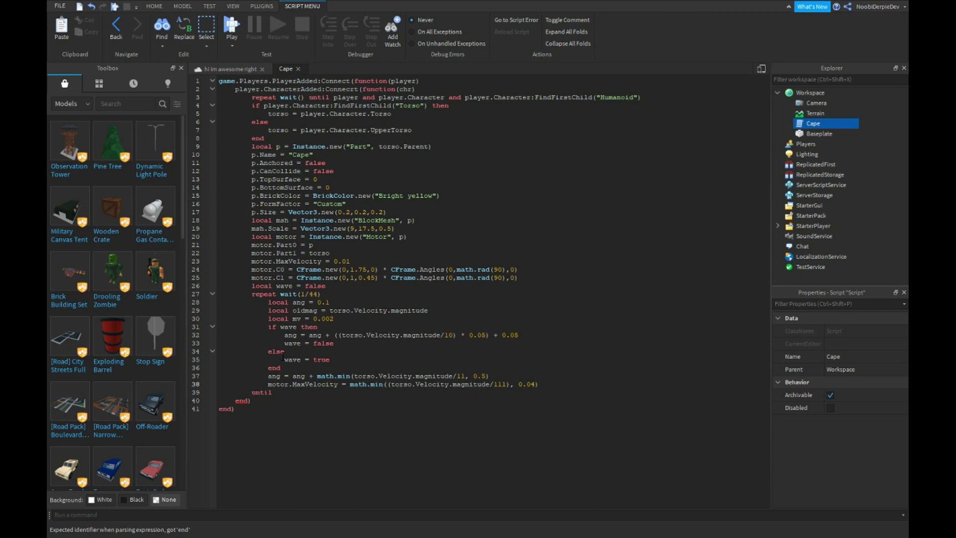
text( + mv)
key(Return)
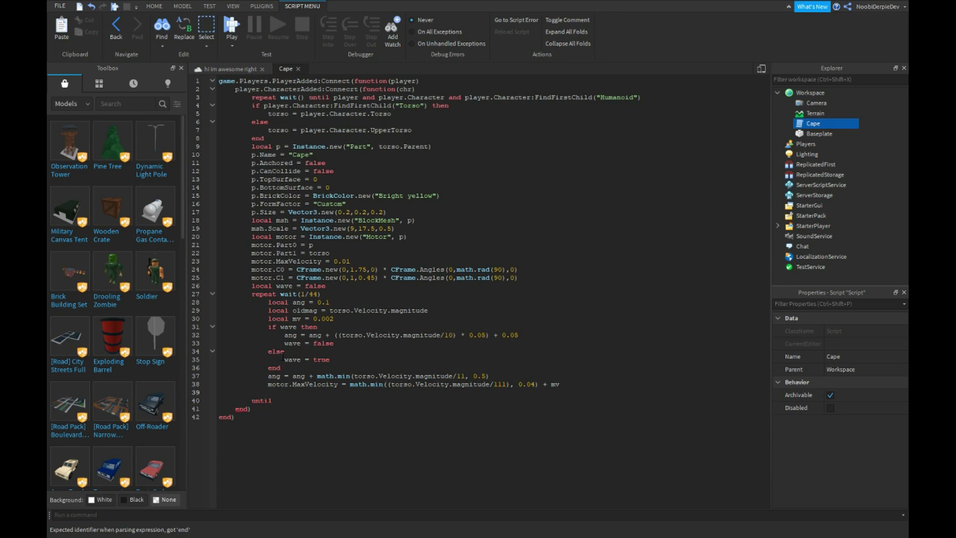
text(mot)
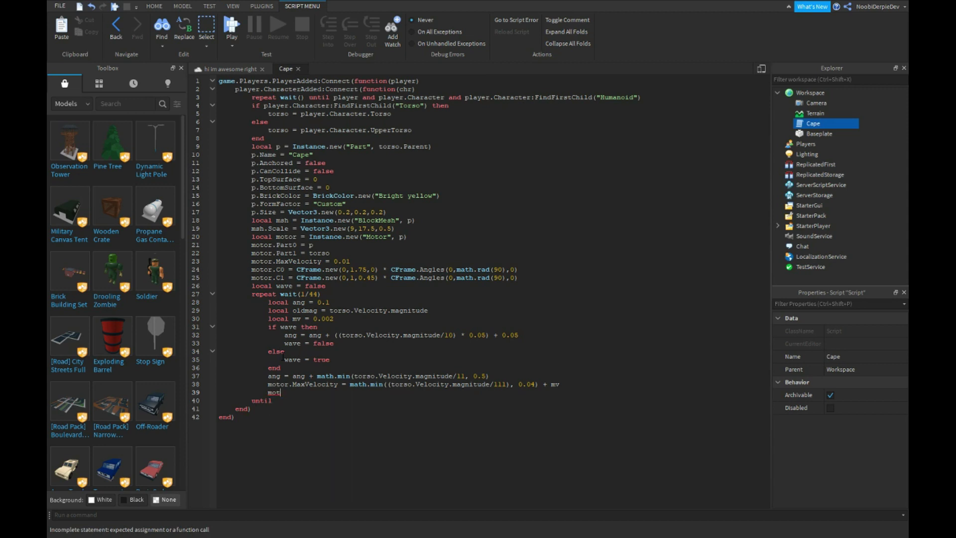
text(or.)
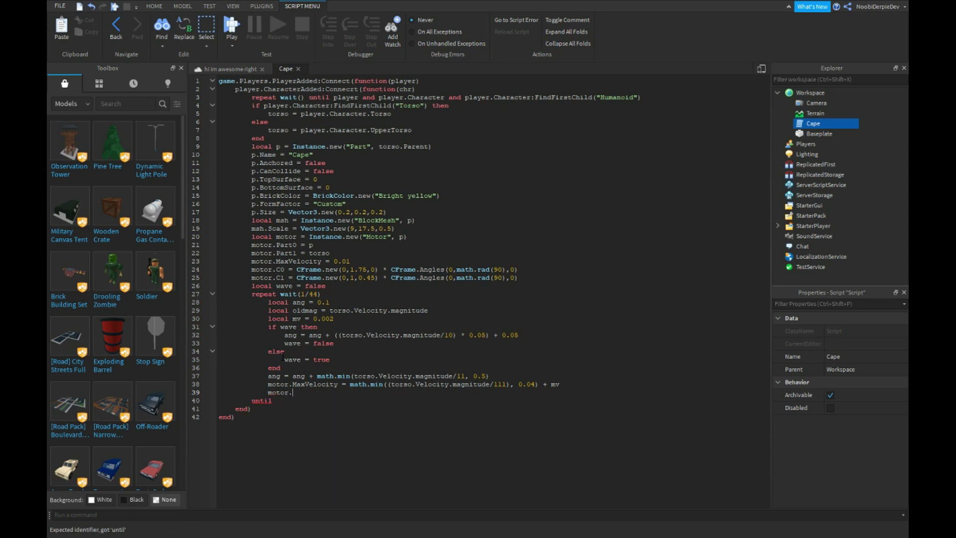
text(DesiredA)
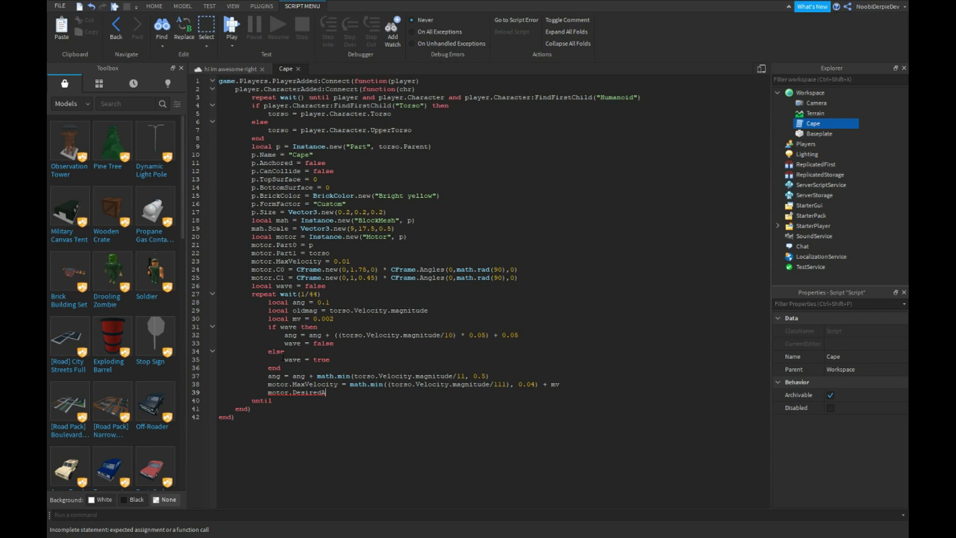
Step: Write 'motor.DesiredAngle = -ang' on line 39, fixing the typo, and begin the next line
text(ngle)
text( = -ang)
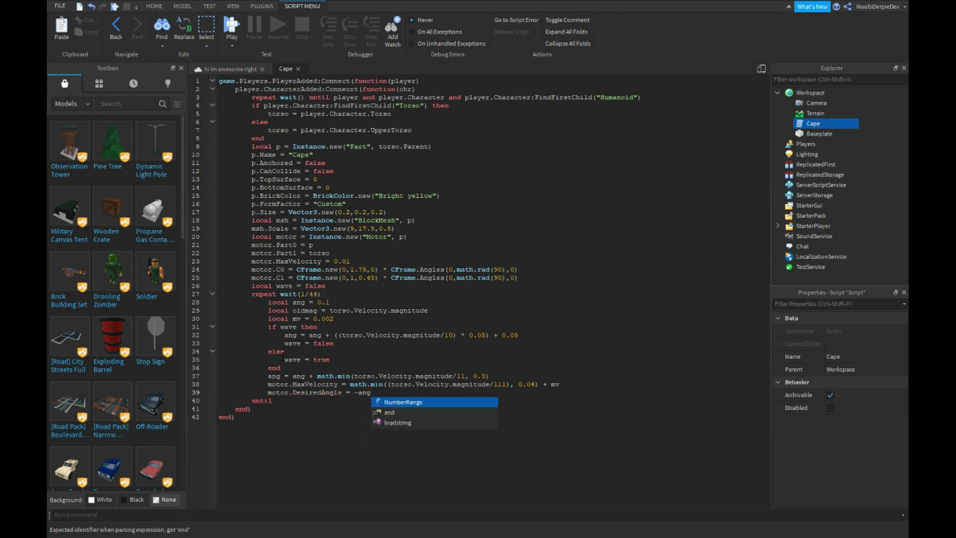
key(Escape)
key(Return)
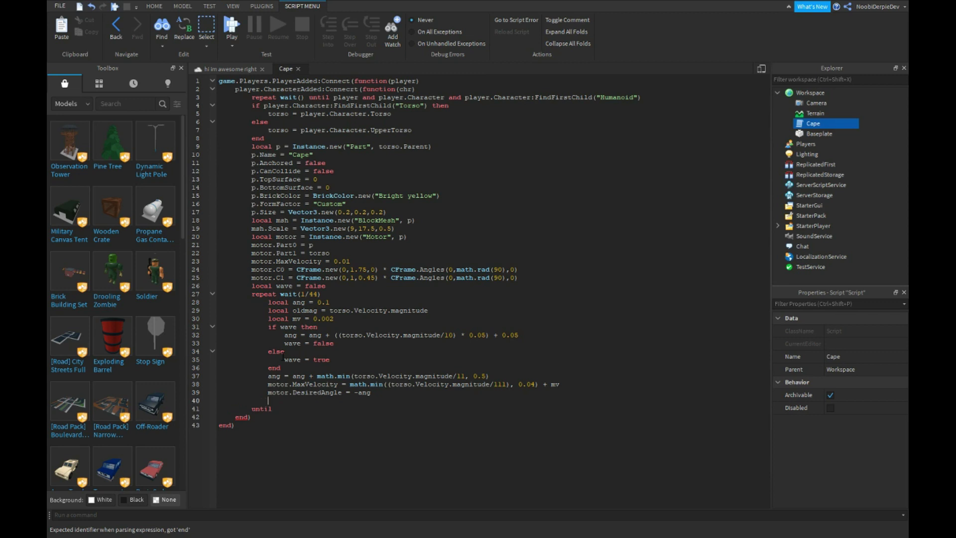
text(if mo)
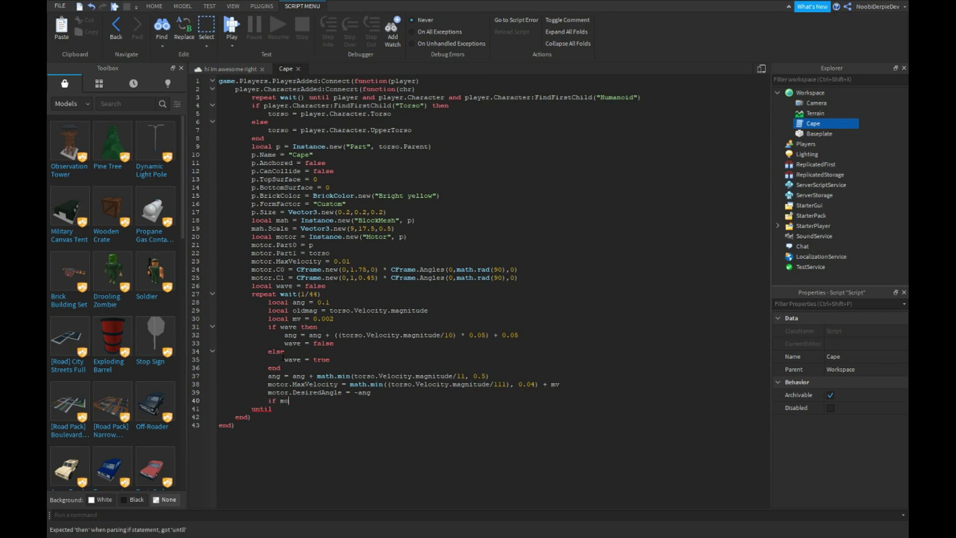
text(tor.CurrentAngle )
text(< -0.2)
text( and motor.De)
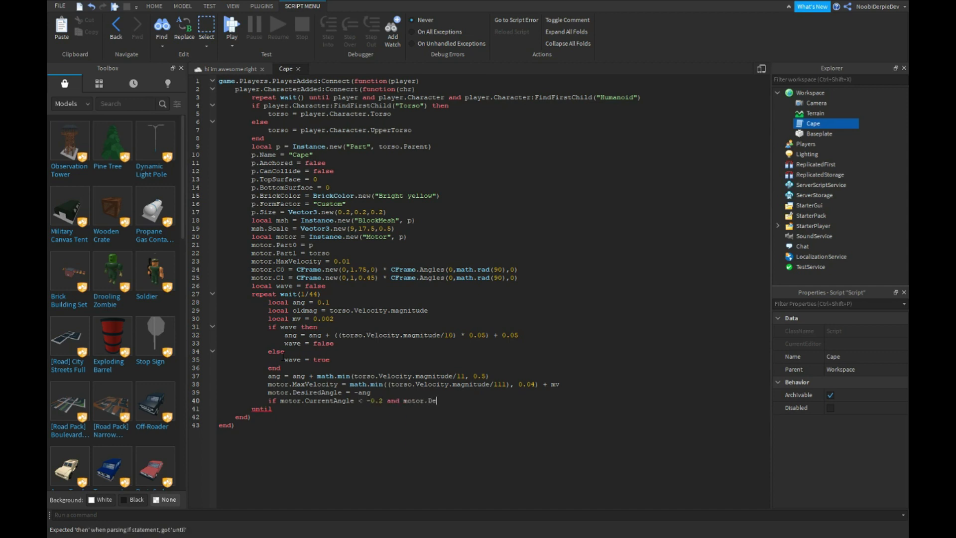
text(siredAngle > -)
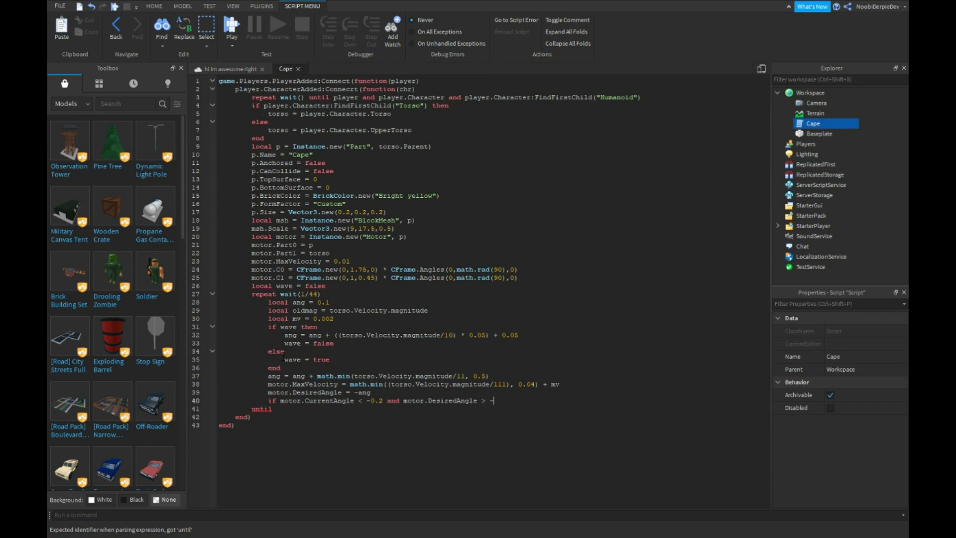
text(0.2 then)
Step: Add 'if motor.CurrentAngle < -0.2 and motor.DesiredAngle > -0.2 then motor.MaxVelocity = 0.04 end'
key(Return)
text(motor.)
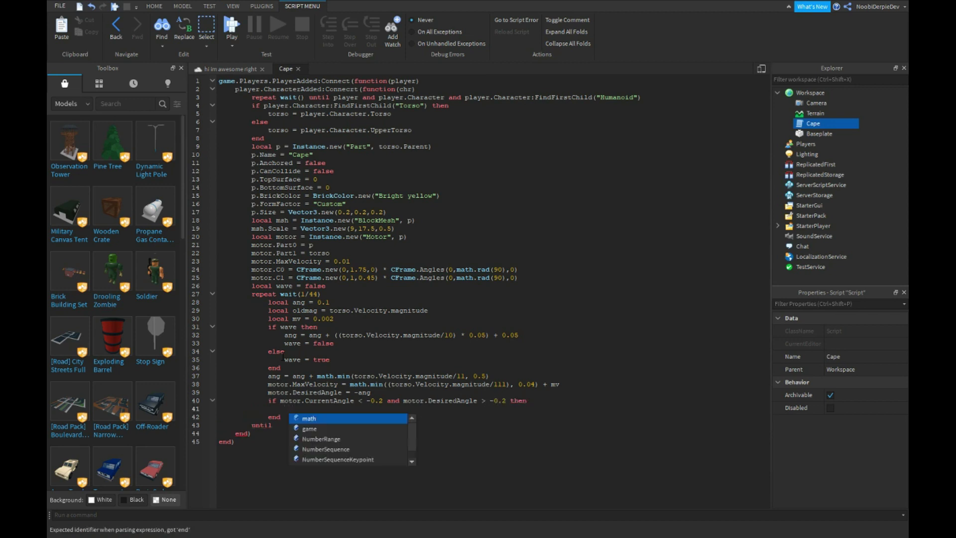
text(MaxVe)
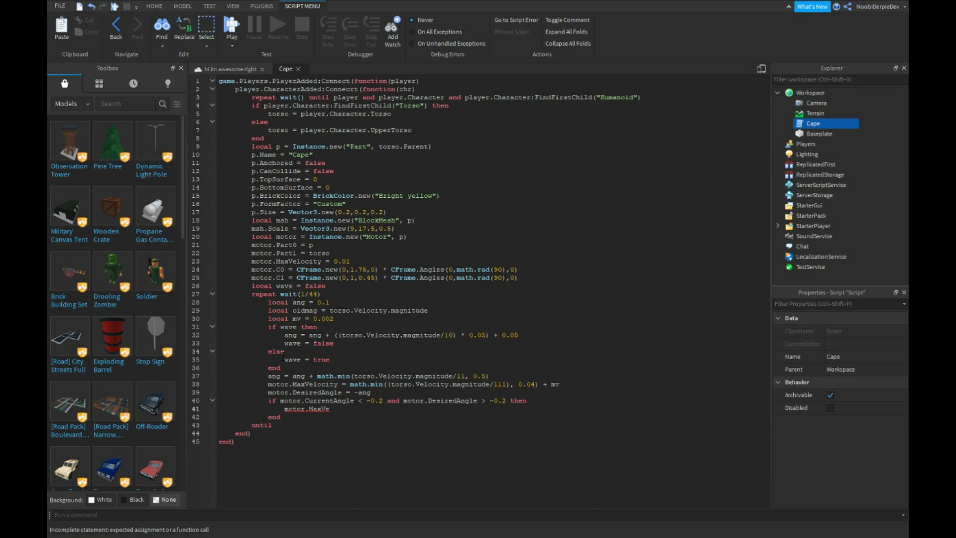
text(locity = 0.04)
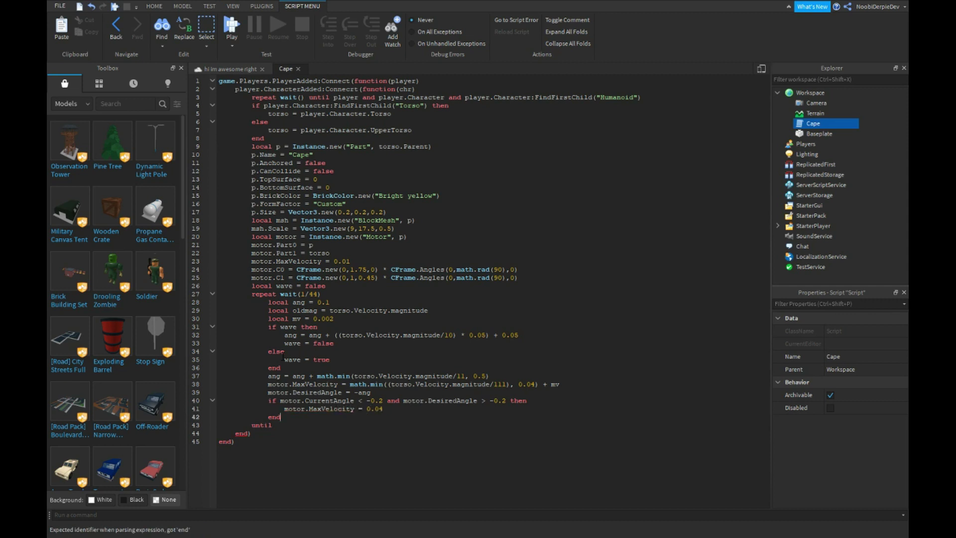
Step: Finish the angle-wait lines, correcting the DesiredAngle and Velocity.magnitude spellings
key(Return)
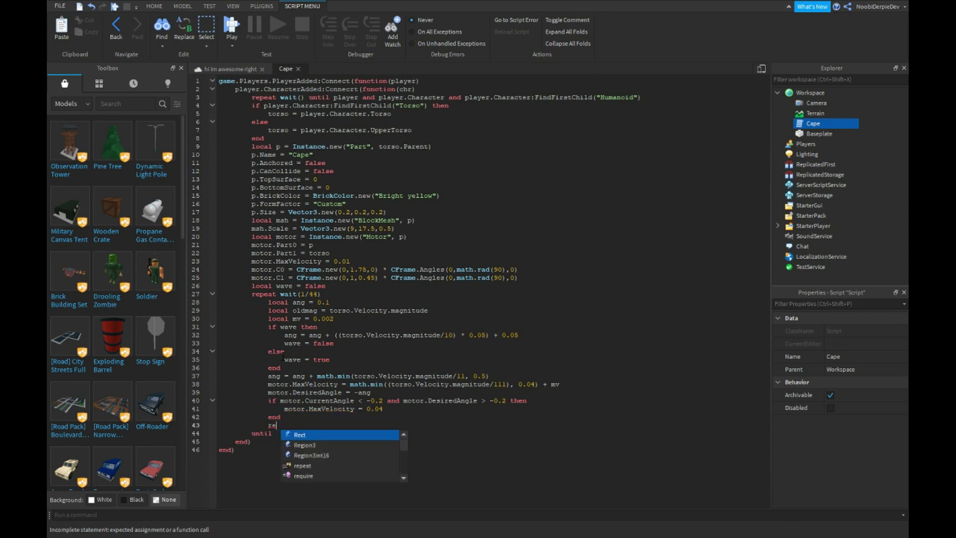
text(repeat wait )
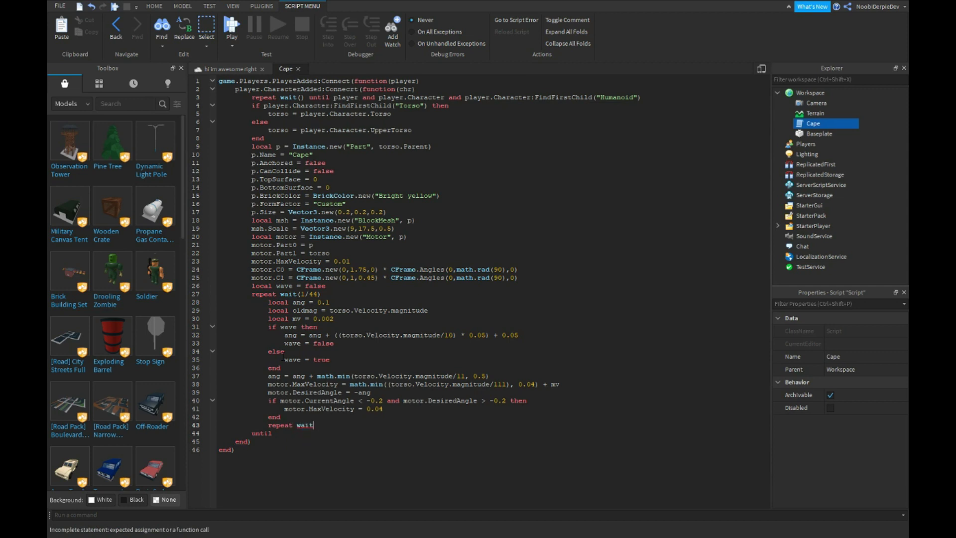
text(() until motor.C)
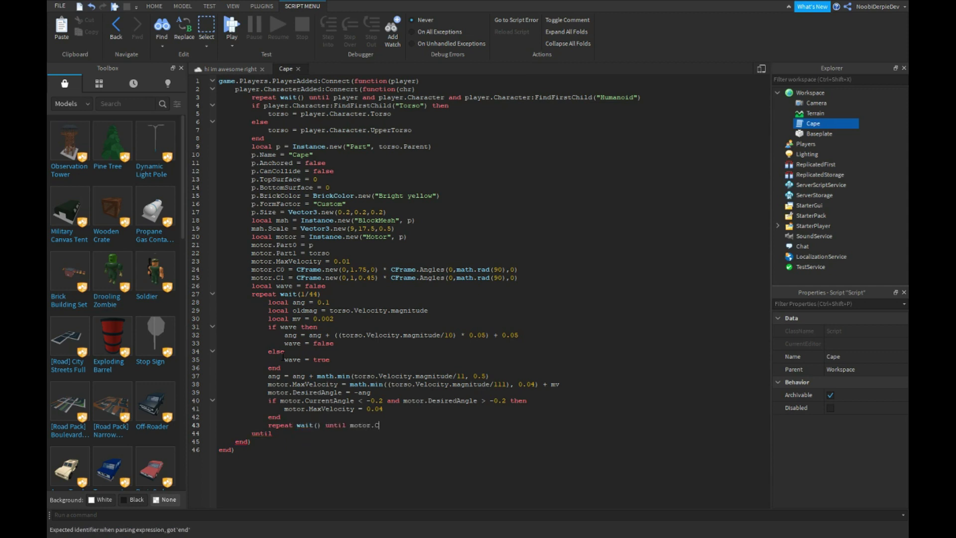
text(urre)
text(ntAngle == m)
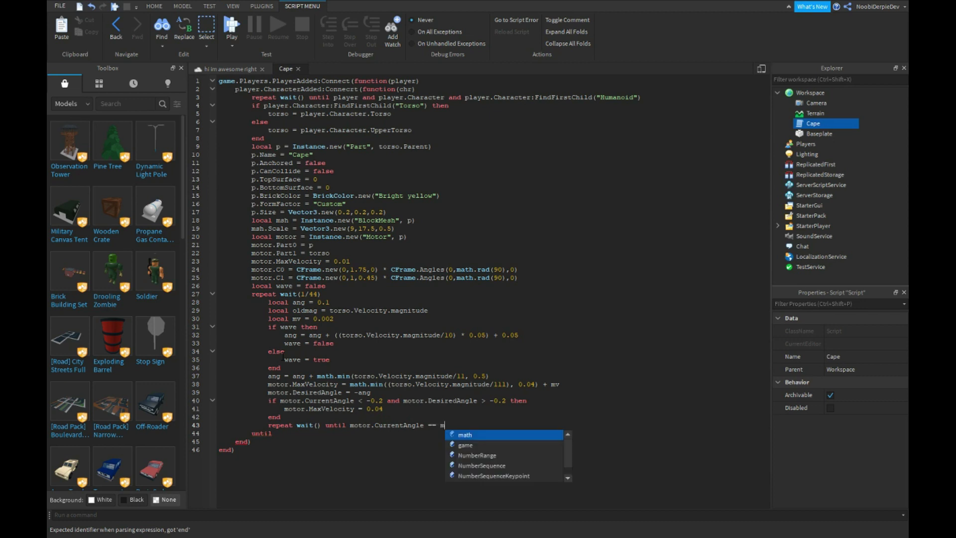
text(otor.DesiredA)
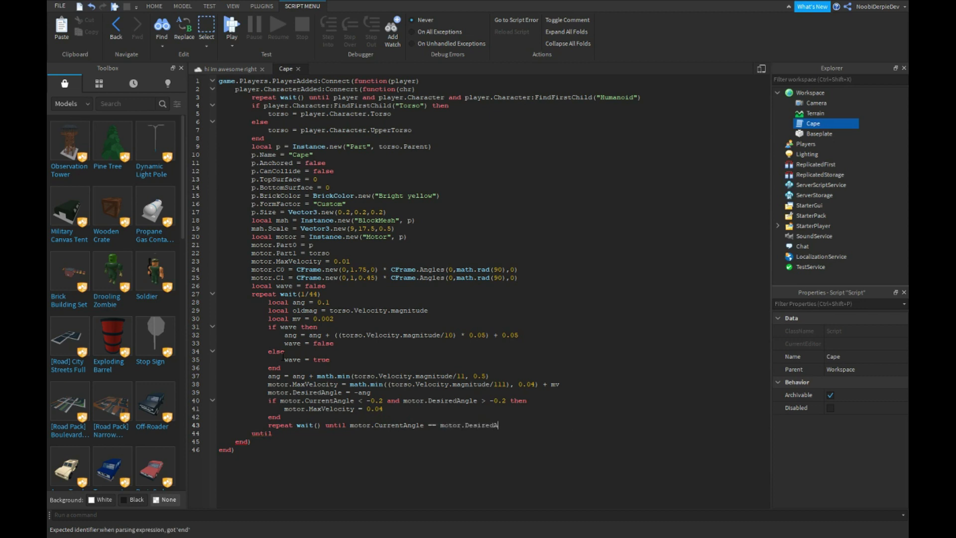
key(BackSpace)
key(BackSpace)
text(ngle or math.abs)
text((torso.)
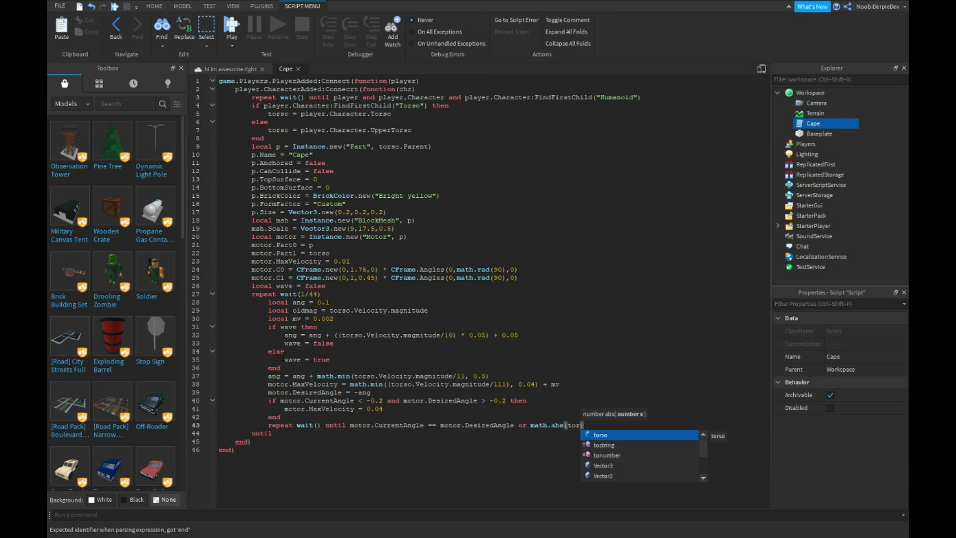
text(Velocity.Magn)
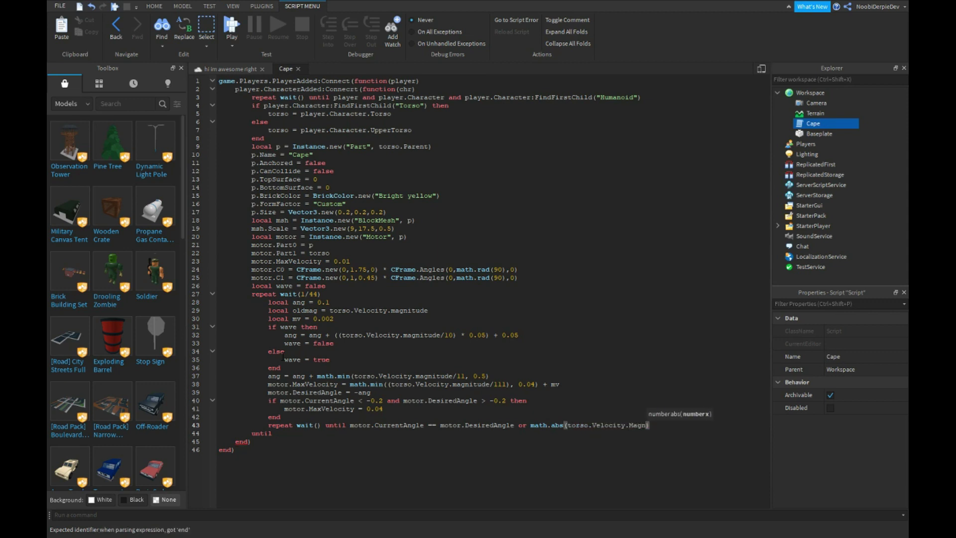
text(ma)
key(BackSpace)
key(BackSpace)
text(.a)
key(BackSpace)
text(magnitud)
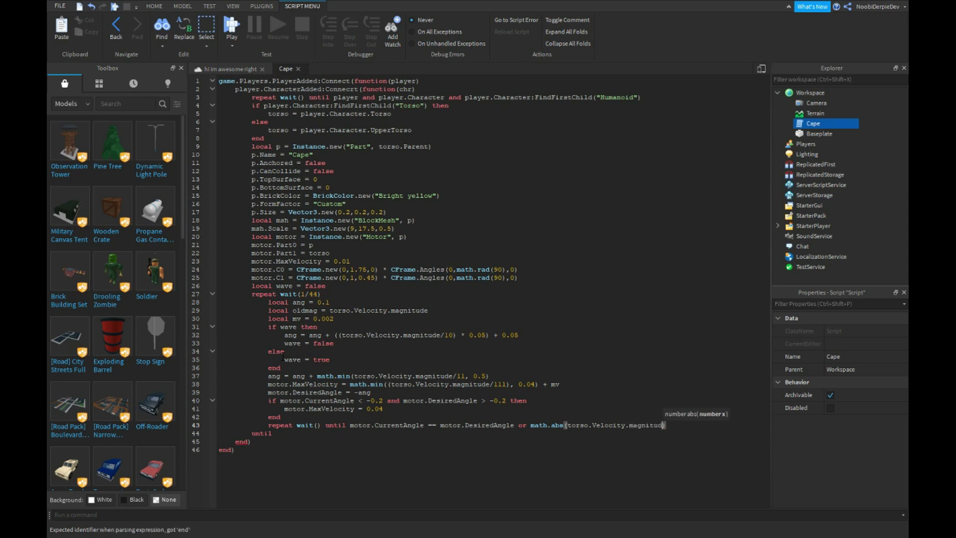
text(e - oldmag)
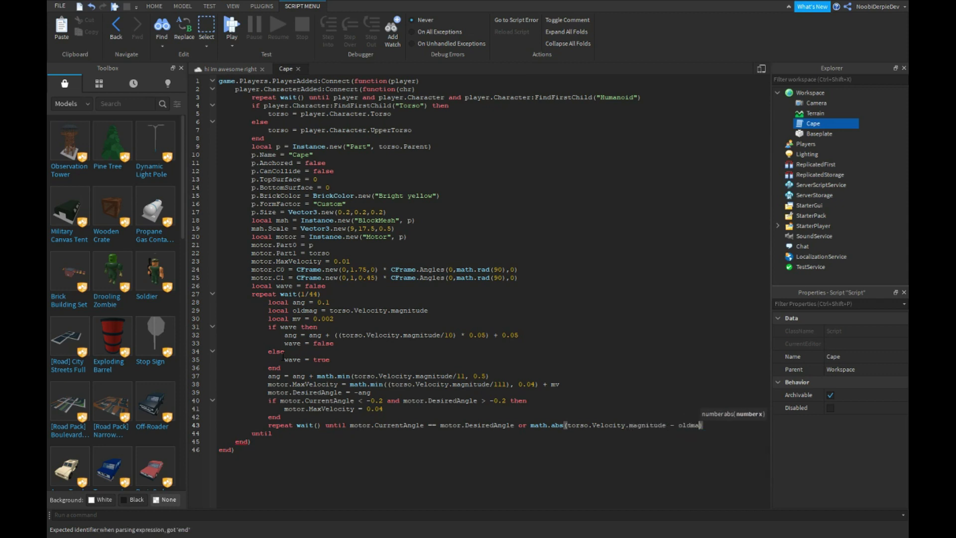
text() >=)
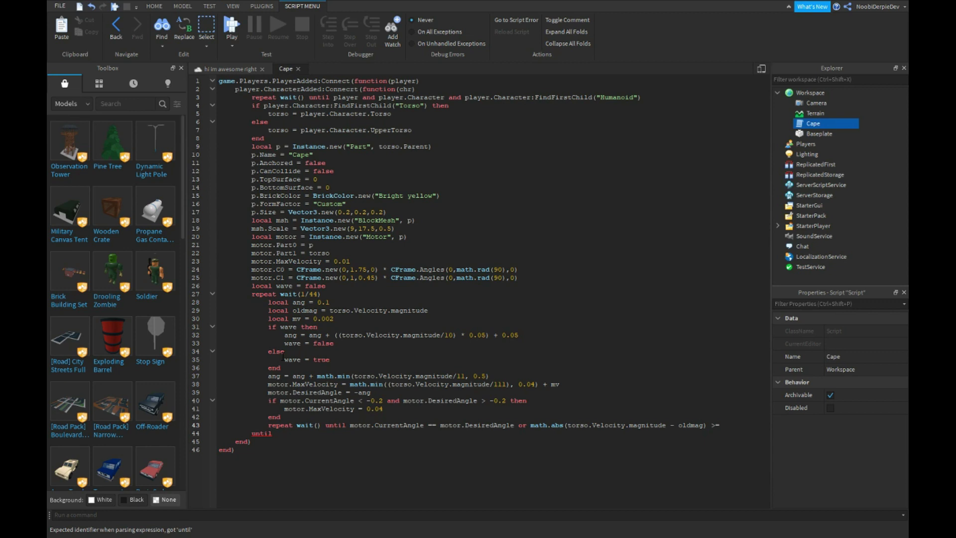
text( (torso.v)
text(elocity.magnitude/10))
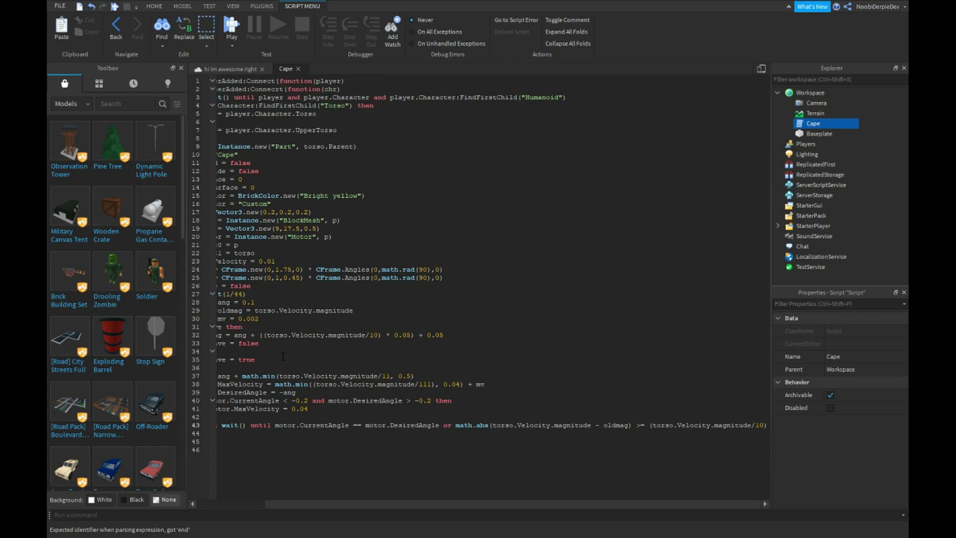
text( + 1)
Step: Add the idle pause and 'until not p or p.Parent ~= torso.Parent', correcting 'wiat' to 'wait(0.1)'
key(Return)
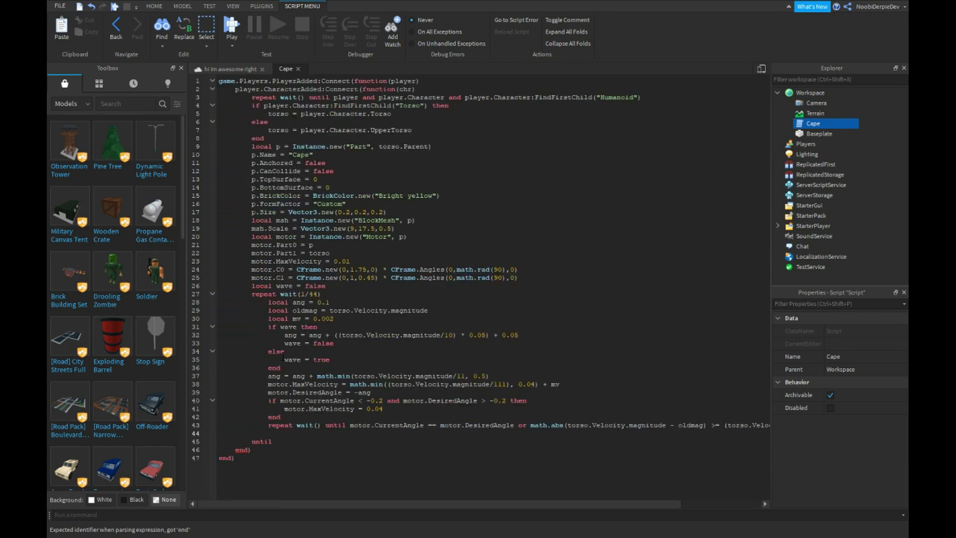
text(if torso.V)
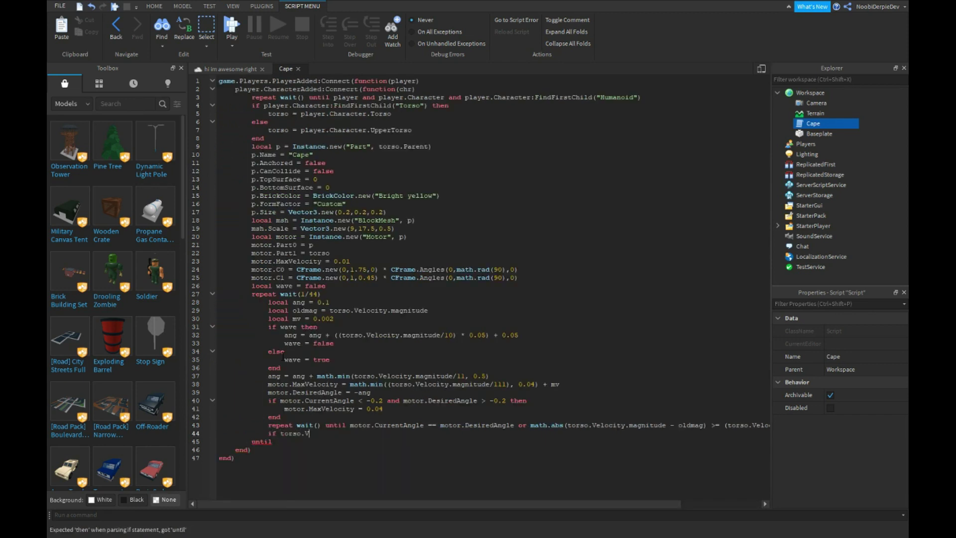
text(eelocity.magnitude)
text(< 0.1 then)
key(Return)
text(w)
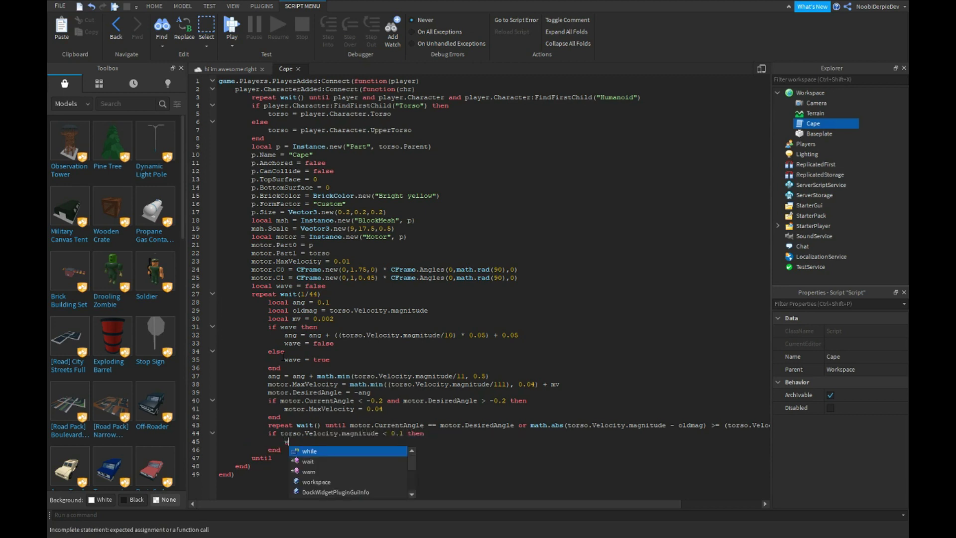
text(iat(0.1))
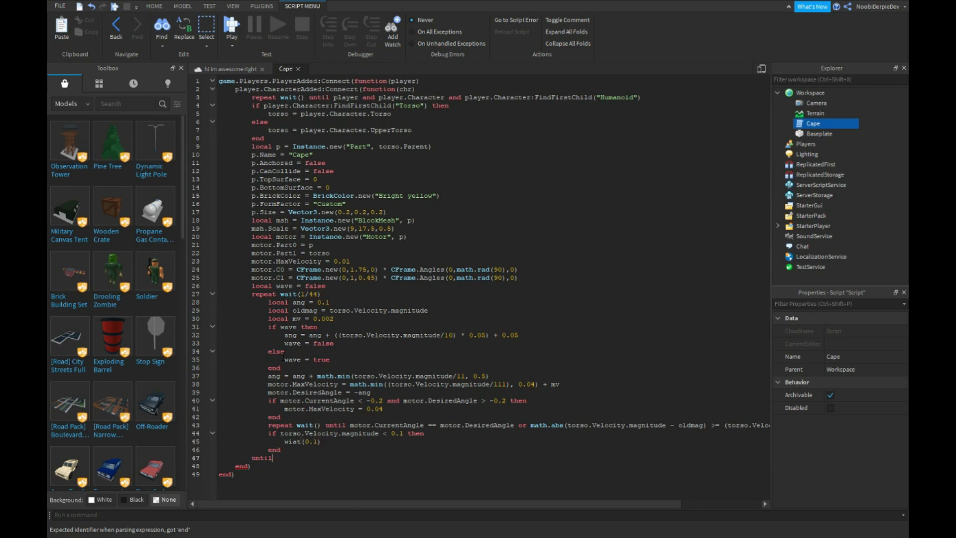
text(ont)
key(BackSpace)
text(n)
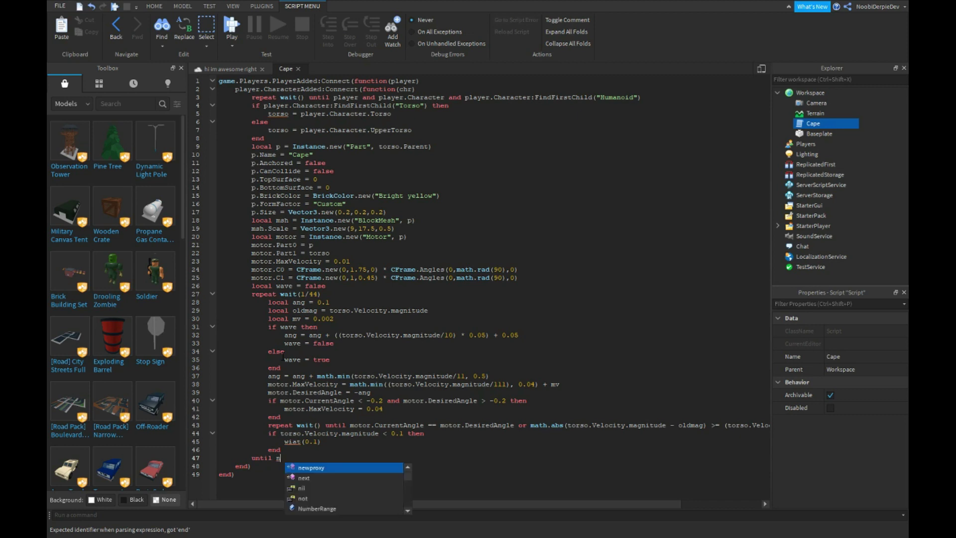
text(ot p or p.Parent)
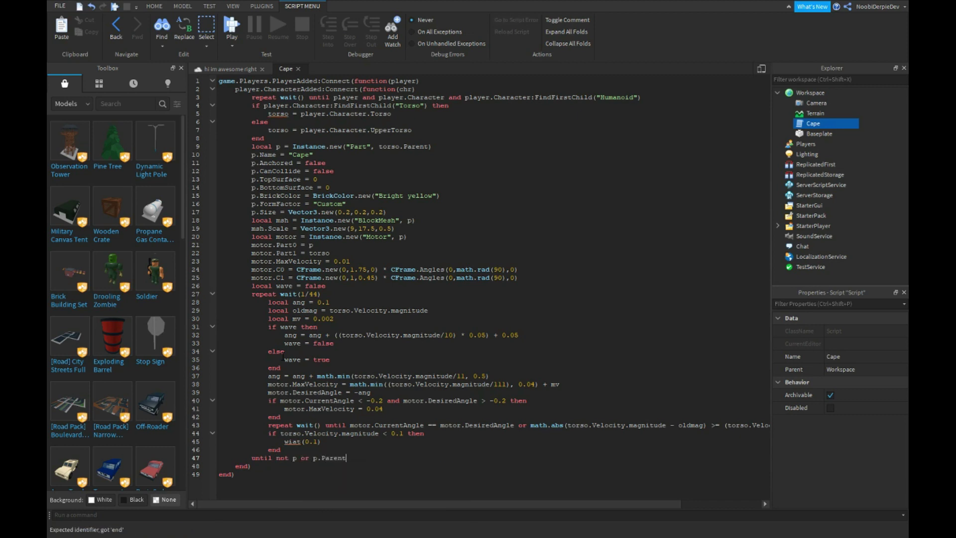
text( ~= tr)
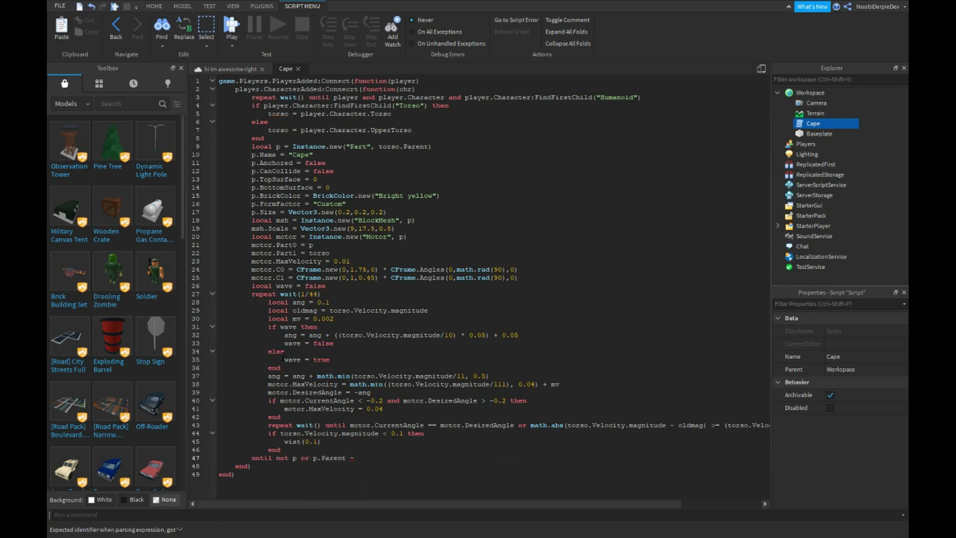
text(= torso.p)
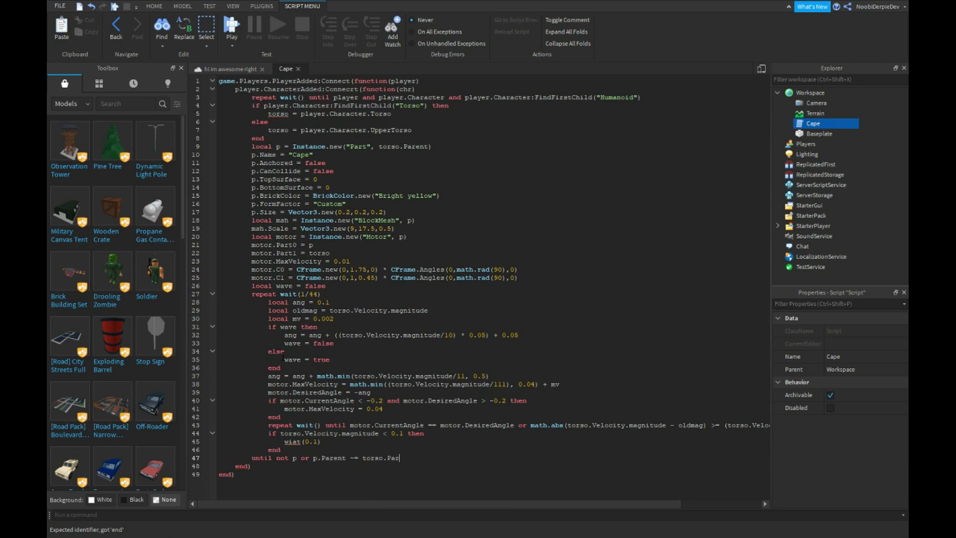
key(BackSpace)
key(BackSpace)
text(ai)
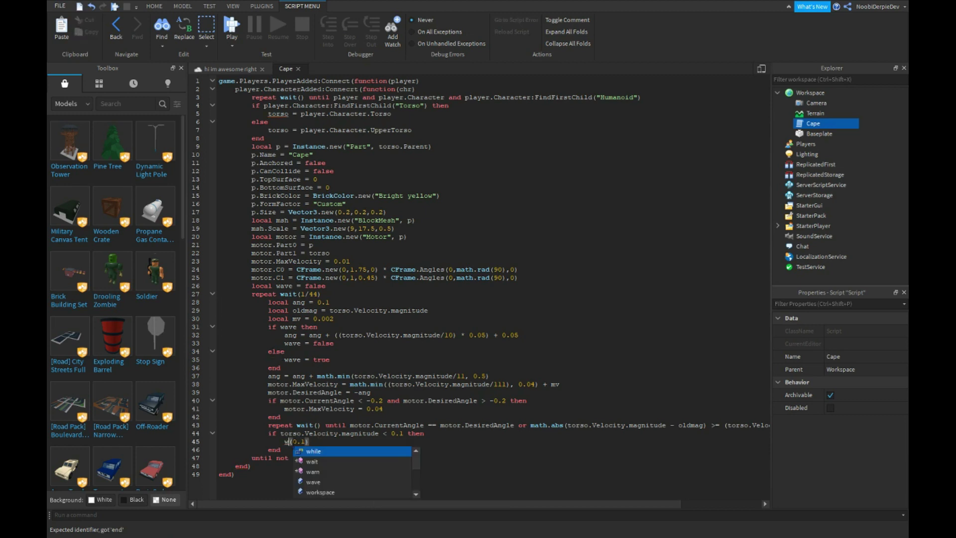
key(Escape)
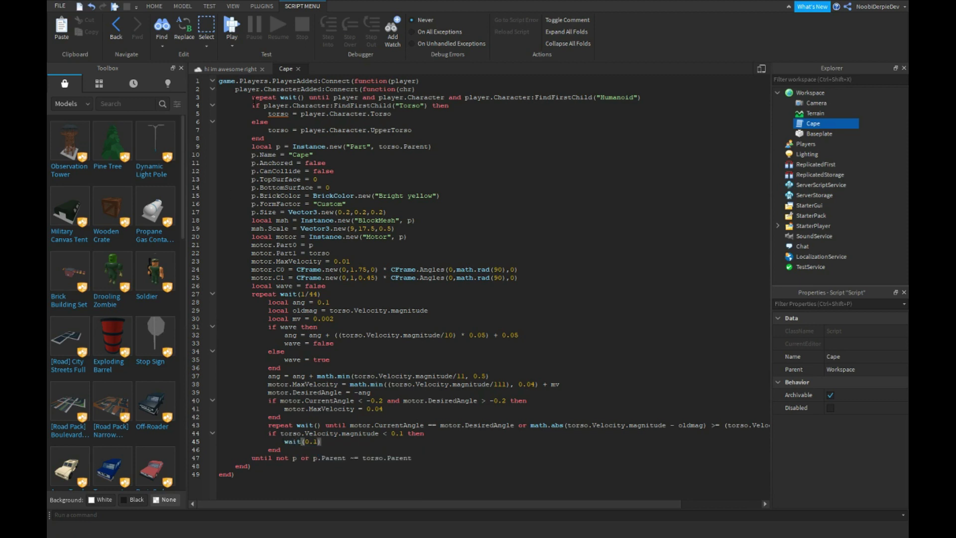
click(224, 69)
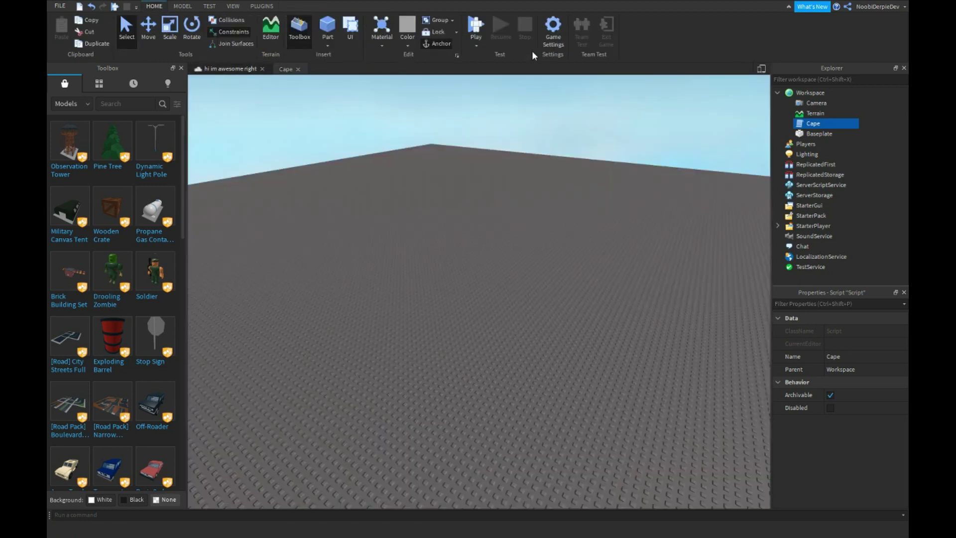
Step: Playtest, read the Developer Console's Connecrt error on Cape line 2, then stop and reopen Cape
click(475, 30)
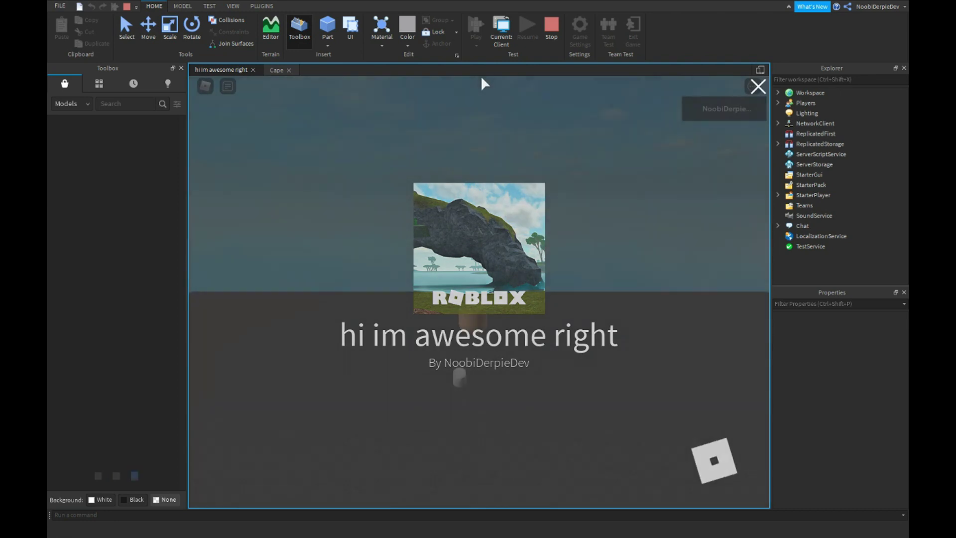
key(F9)
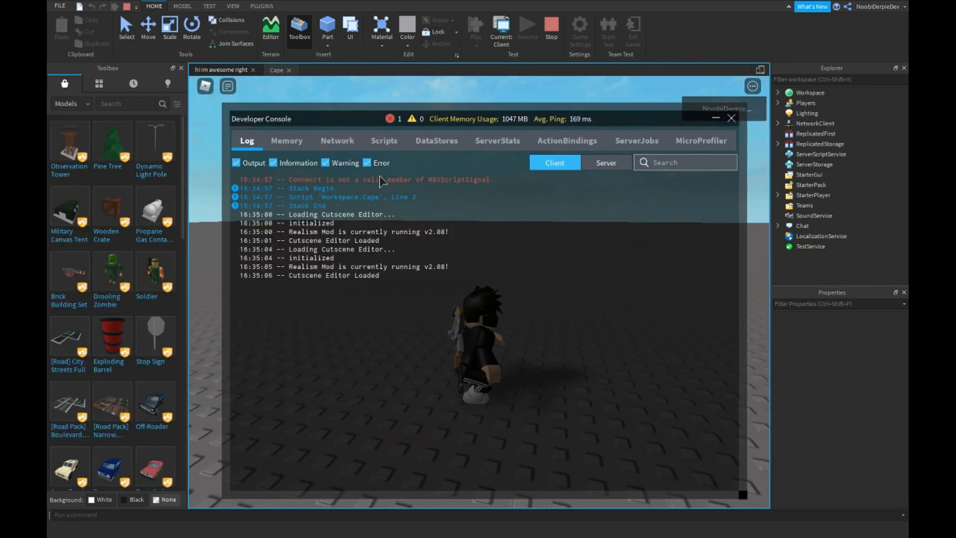
click(553, 31)
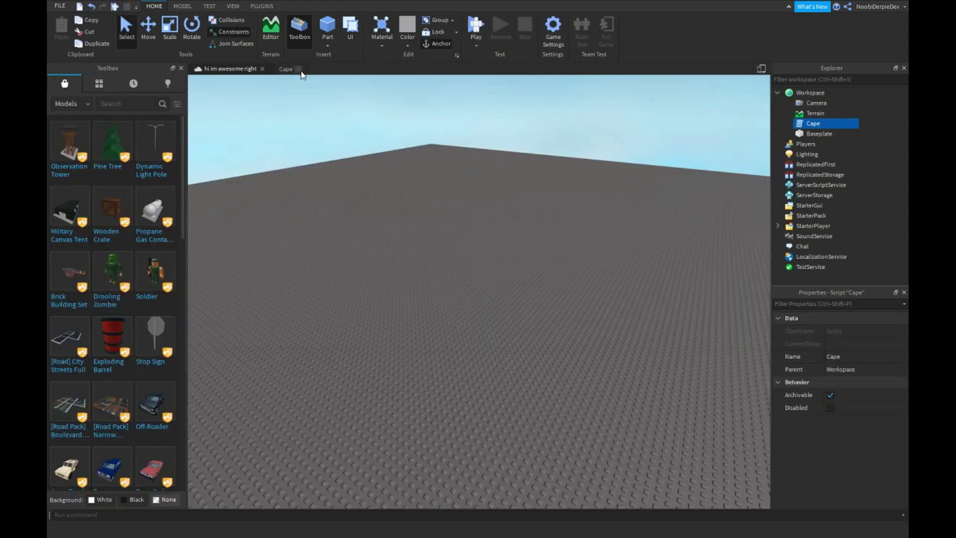
click(288, 69)
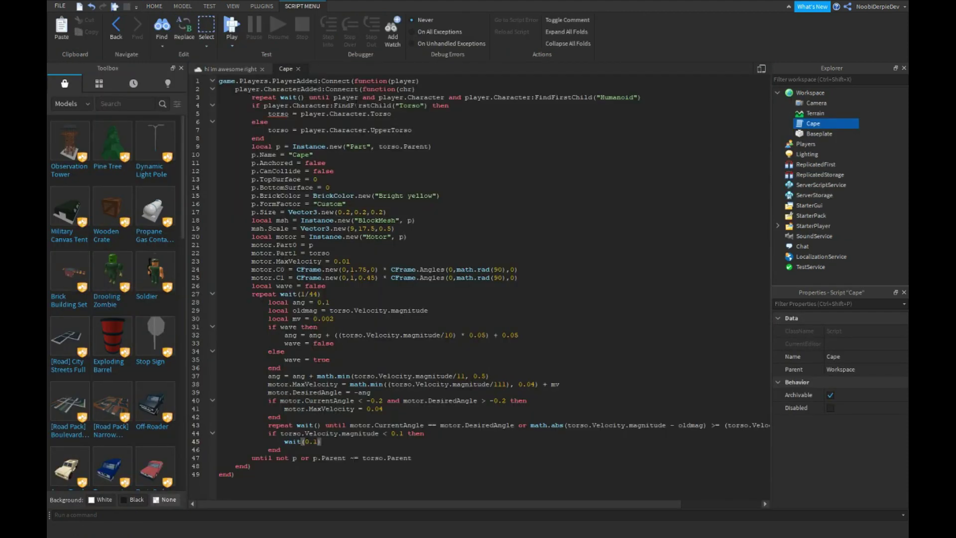
Step: Correct 'Connecrt' to 'Connect' on Cape line 2 and start a new playtest
key(BackSpace)
key(BackSpace)
key(BackSpace)
click(232, 69)
key(F5)
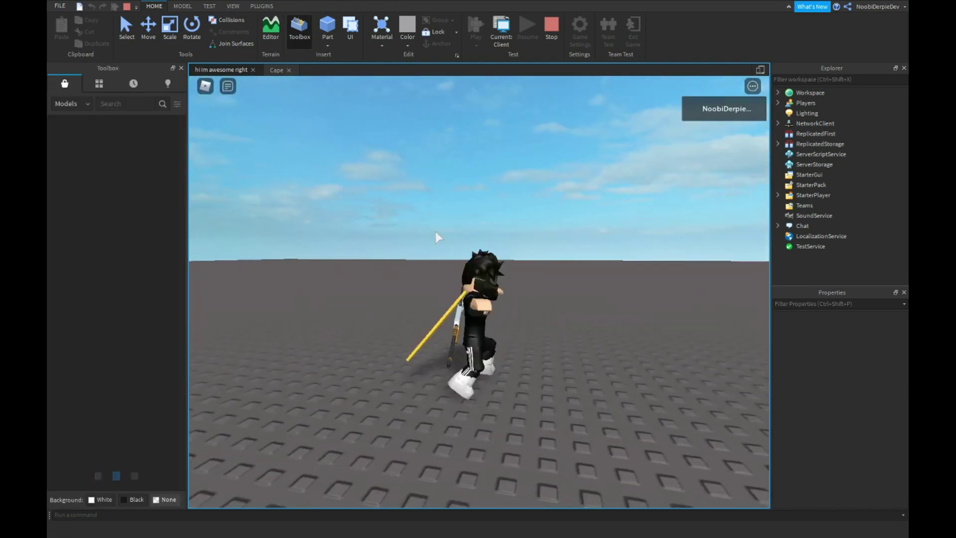
Step: Run and jump the avatar to watch the yellow cape flap, then stop and reopen Cape
key(w)
key(a)
key(s)
key(d)
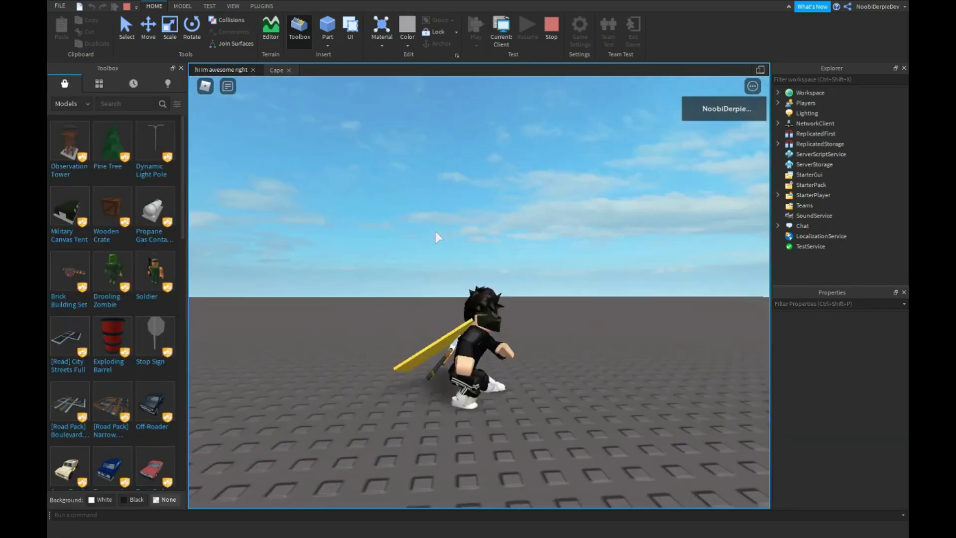
key(space)
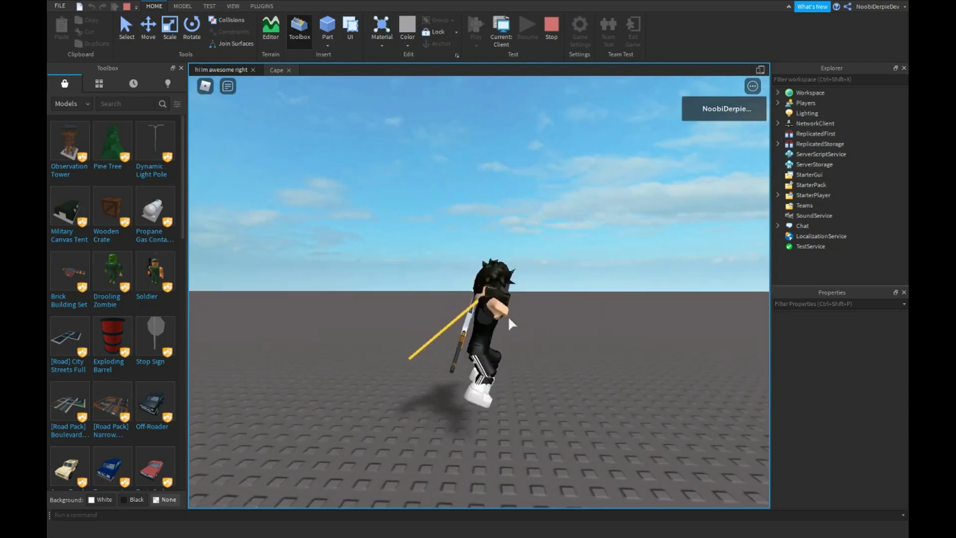
key(w)
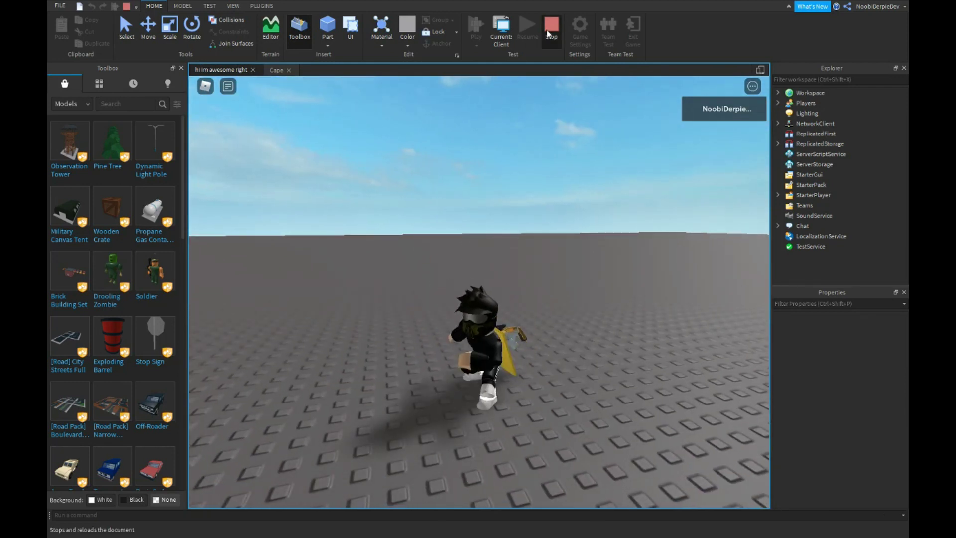
click(551, 29)
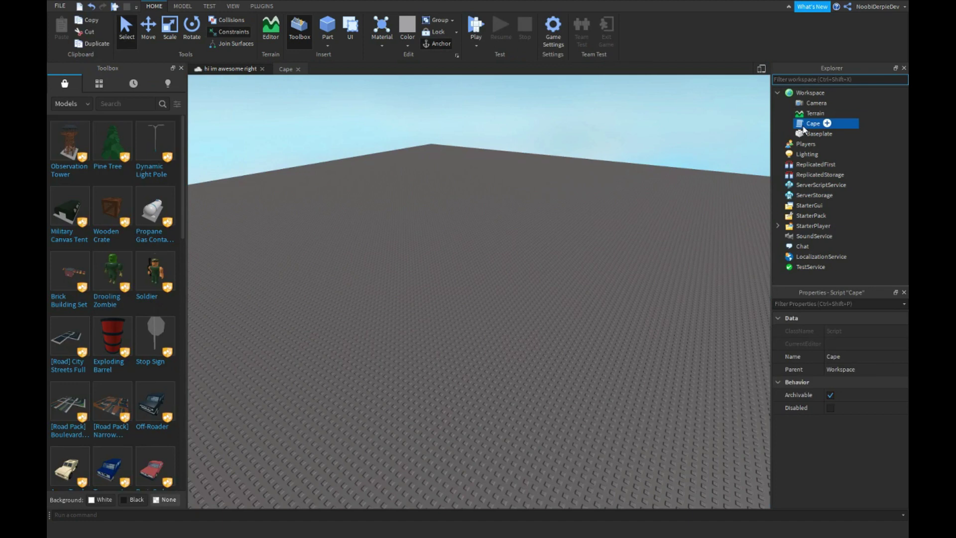
double_click(812, 123)
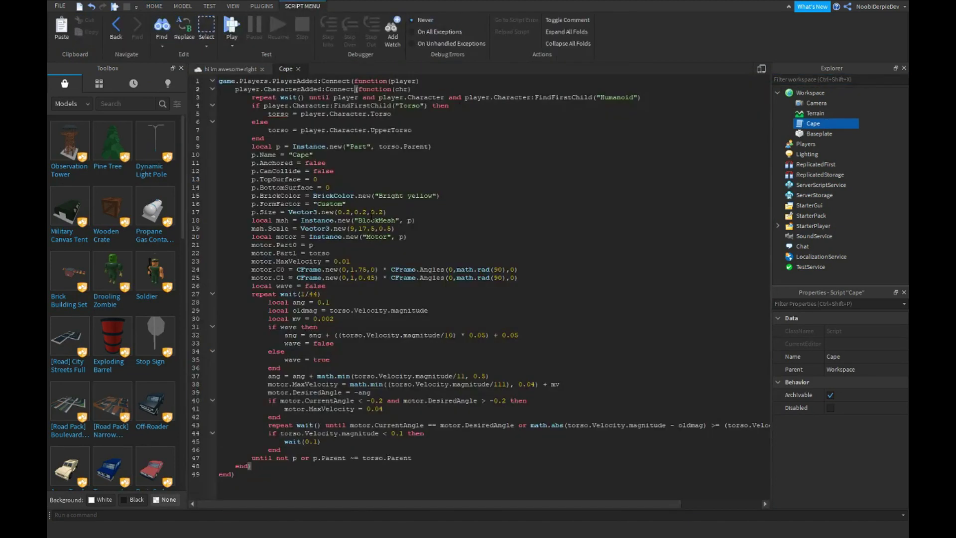
Step: Replace 'Bright yellow' with 'Really red' as the cape colour on line 15
drag(436, 196, 378, 196)
key(BackSpace)
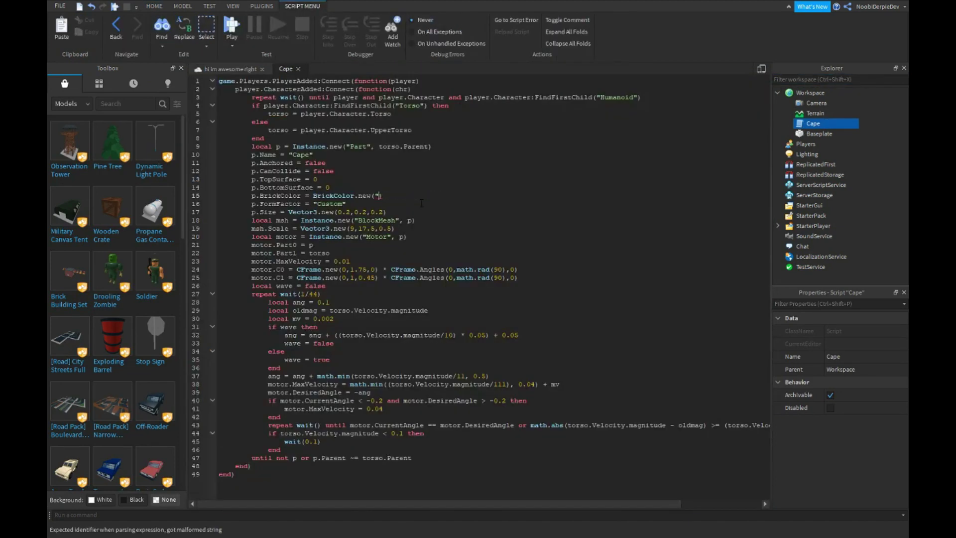
text(red)
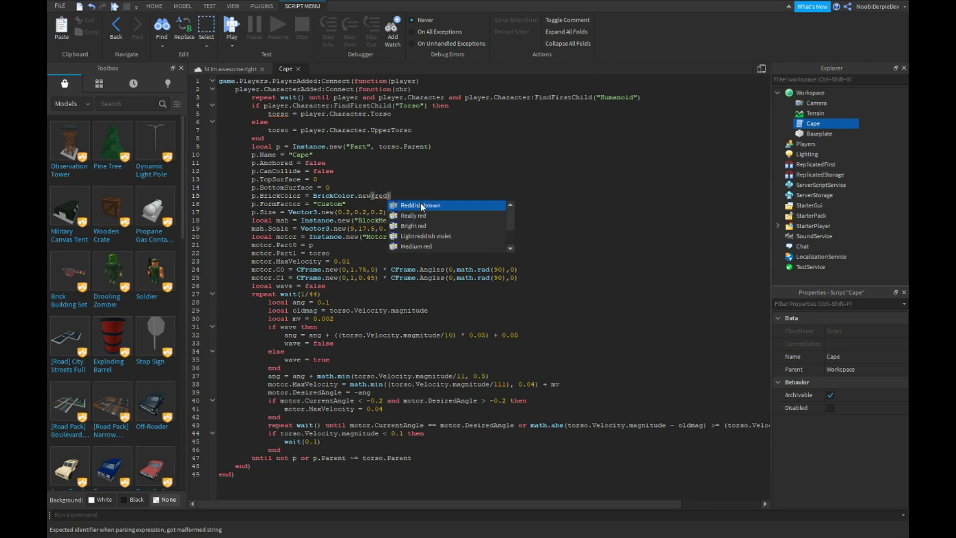
click(419, 216)
Step: Playtest and run the avatar to see the red cape flap, then stop and reopen Cape
click(232, 69)
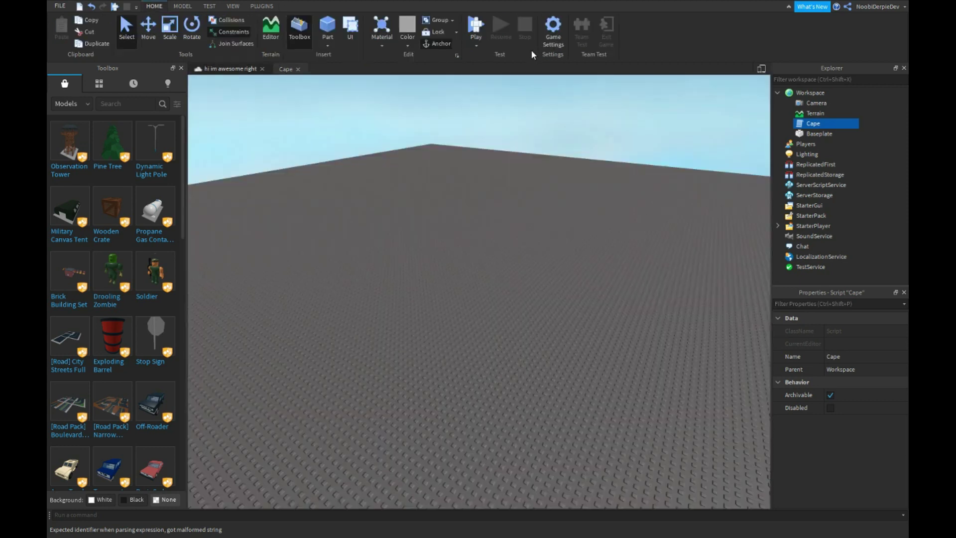
click(454, 62)
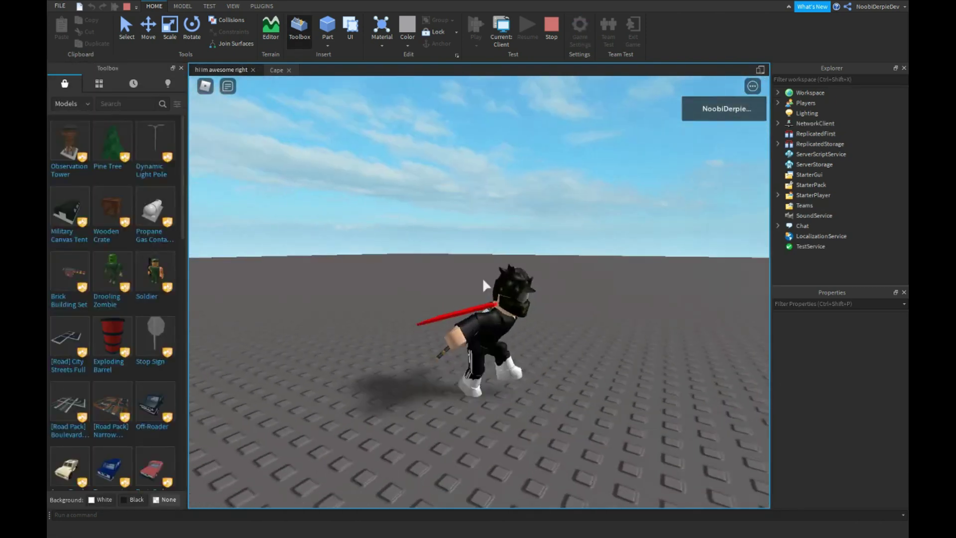
key(w)
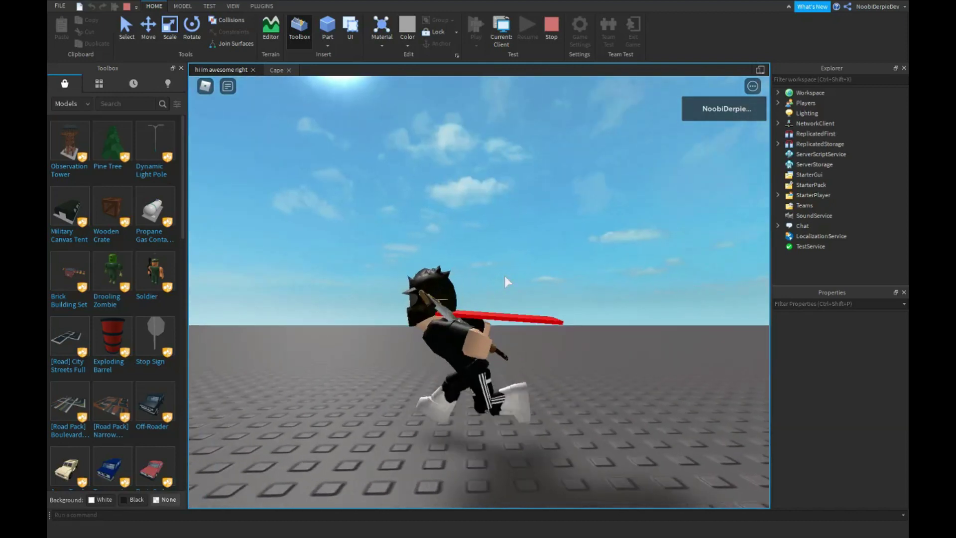
key(w)
click(545, 33)
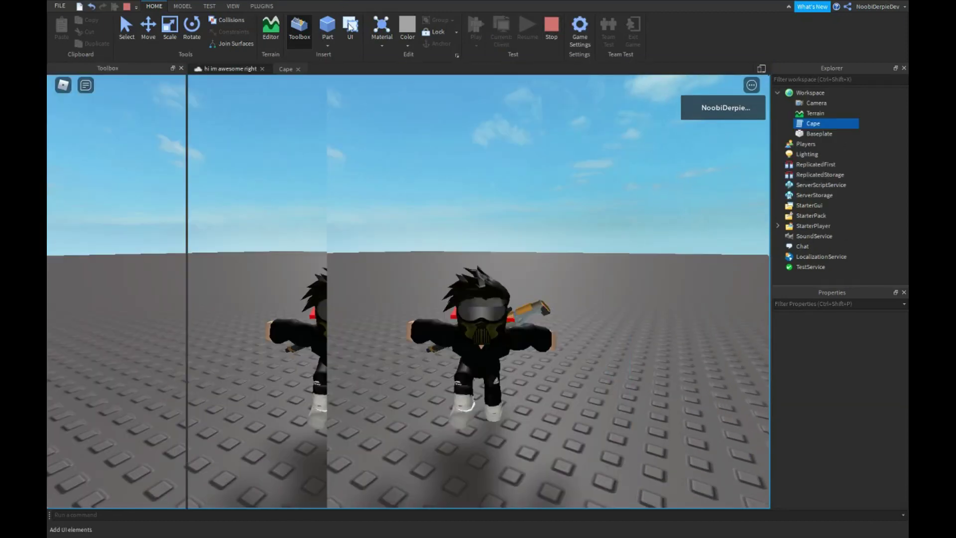
click(278, 70)
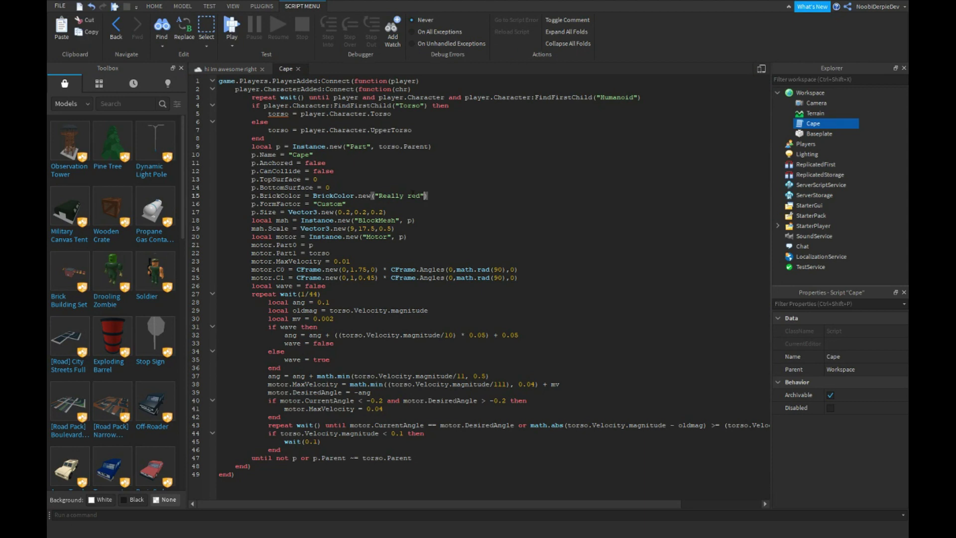
Step: Swap 'Really red' for 'Bright green' on line 15 via autocomplete and start a playtest
double_click(396, 195)
text(gree)
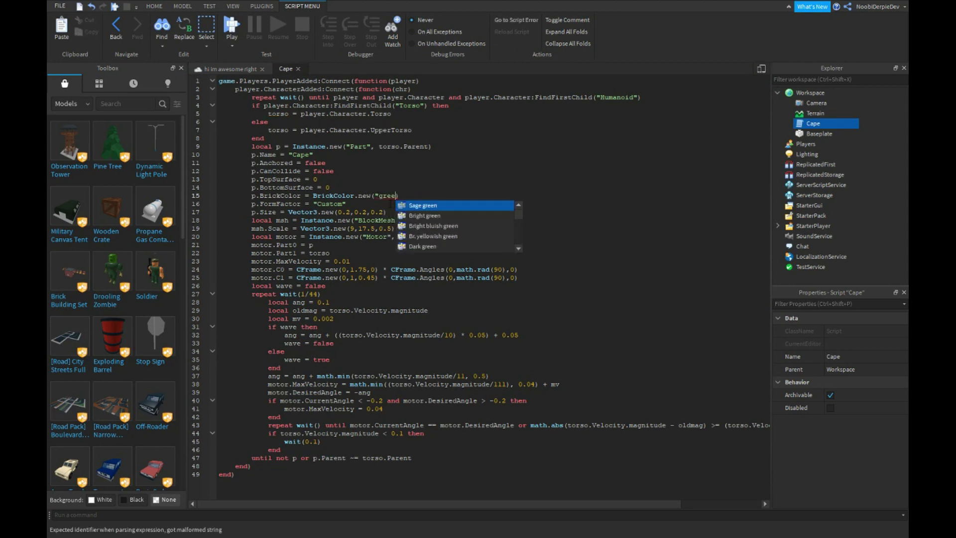
key(Down)
key(Down)
key(Down)
key(Up)
key(Up)
key(Return)
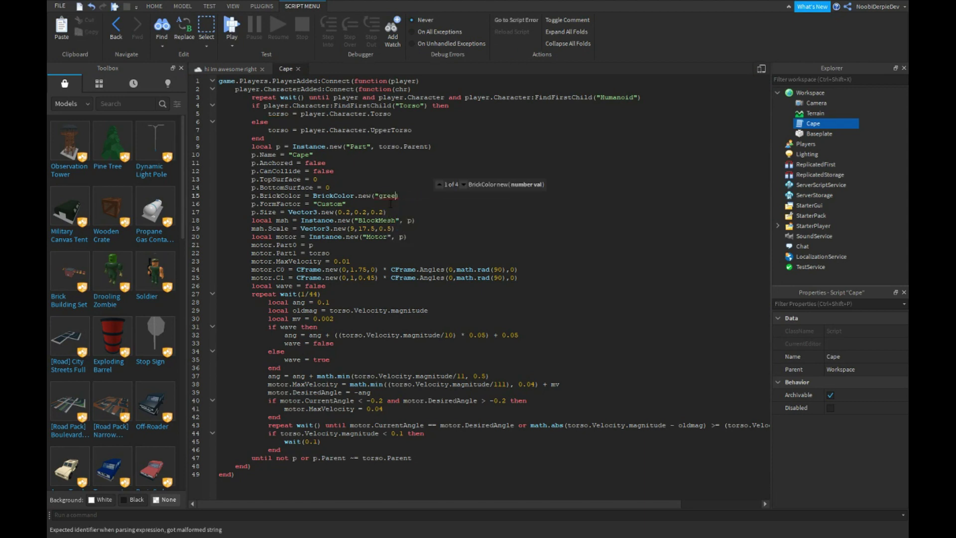
key(F5)
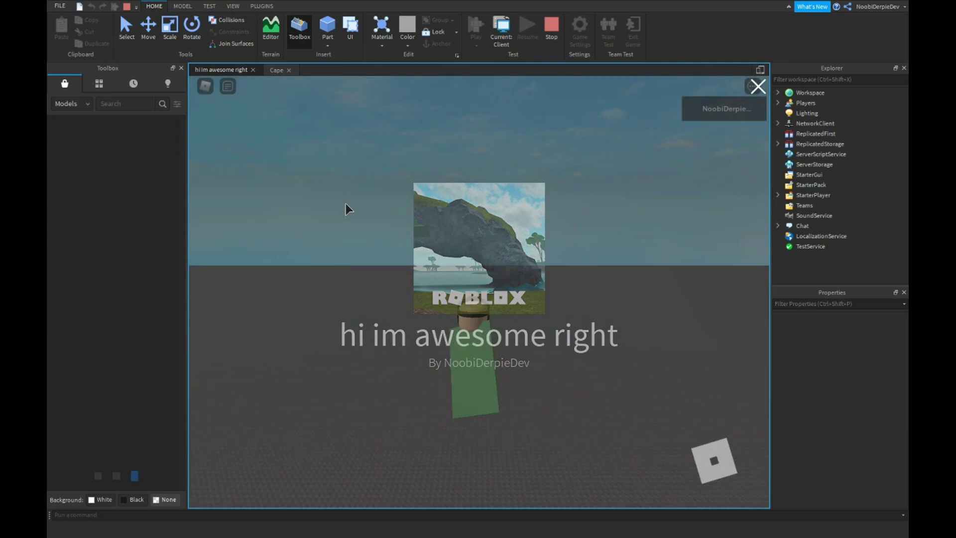
Step: Toggle the Developer Console, then run the avatar around the baseplate wearing the green cape
key(F9)
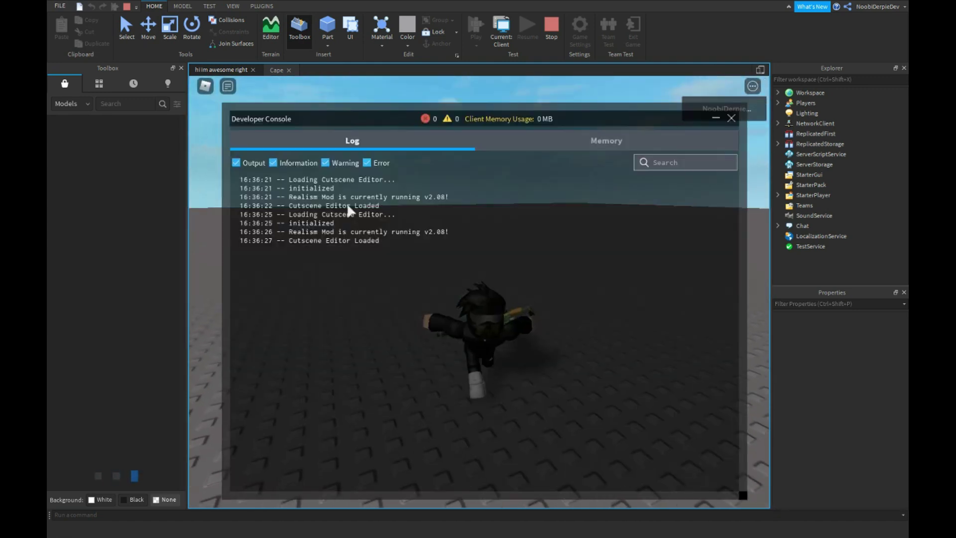
key(F9)
right_drag(349, 215, 406, 180)
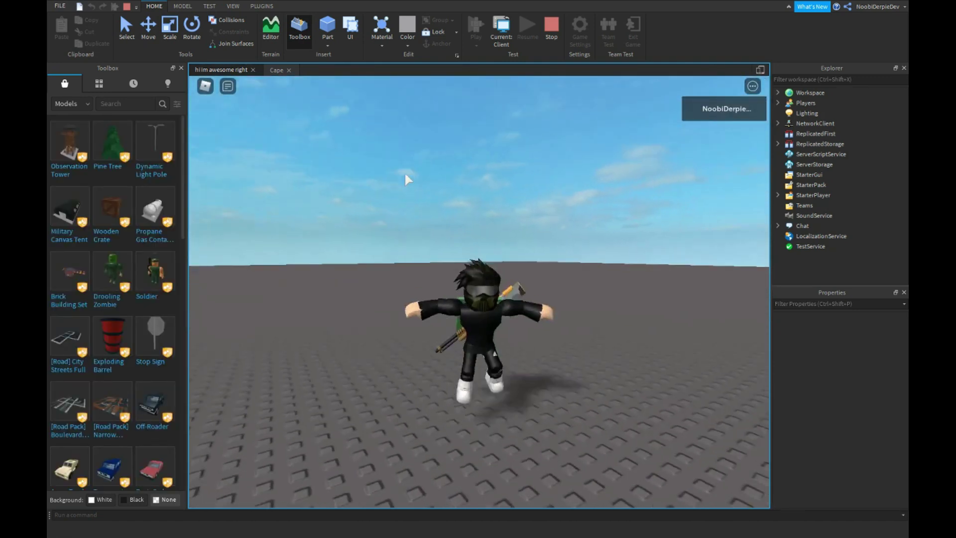
key(w)
key(a)
key(s)
key(d)
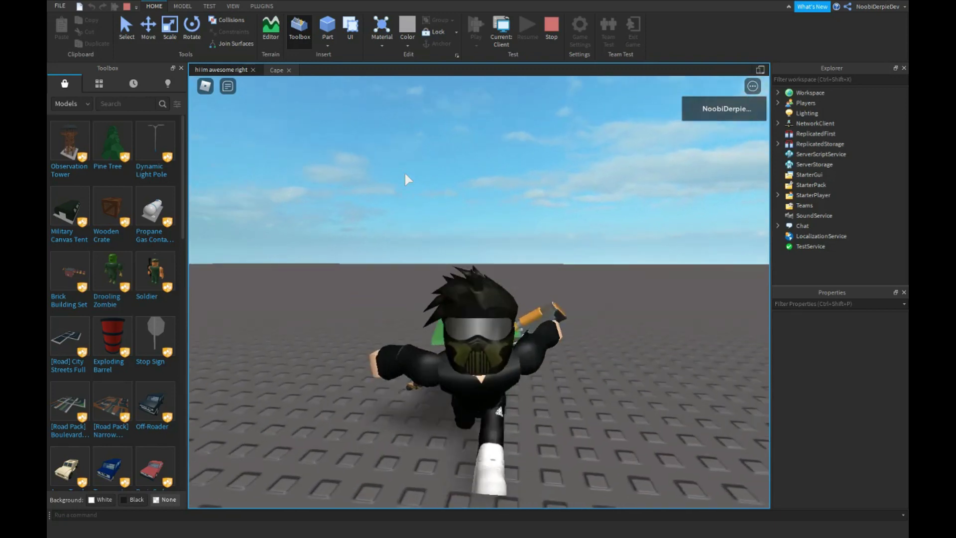
key(w)
key(a)
key(s)
key(d)
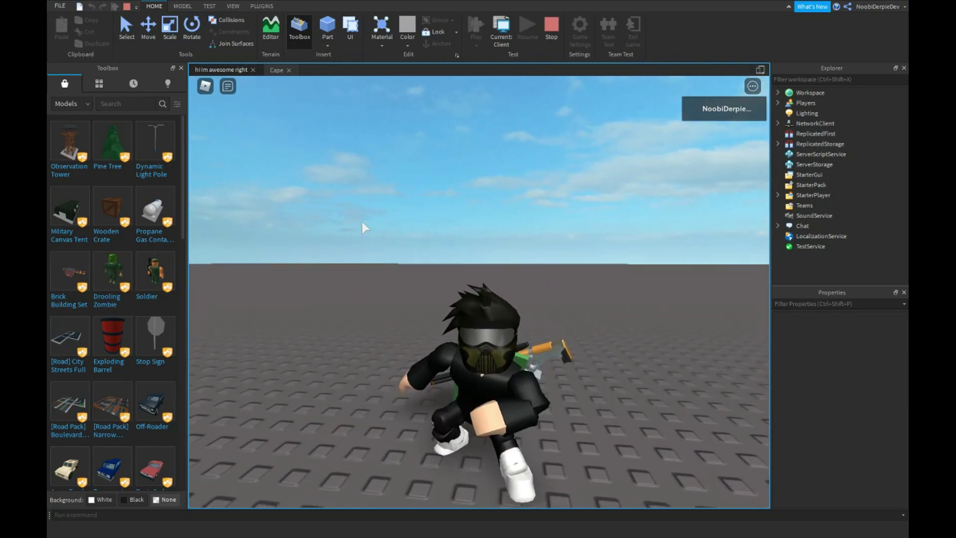